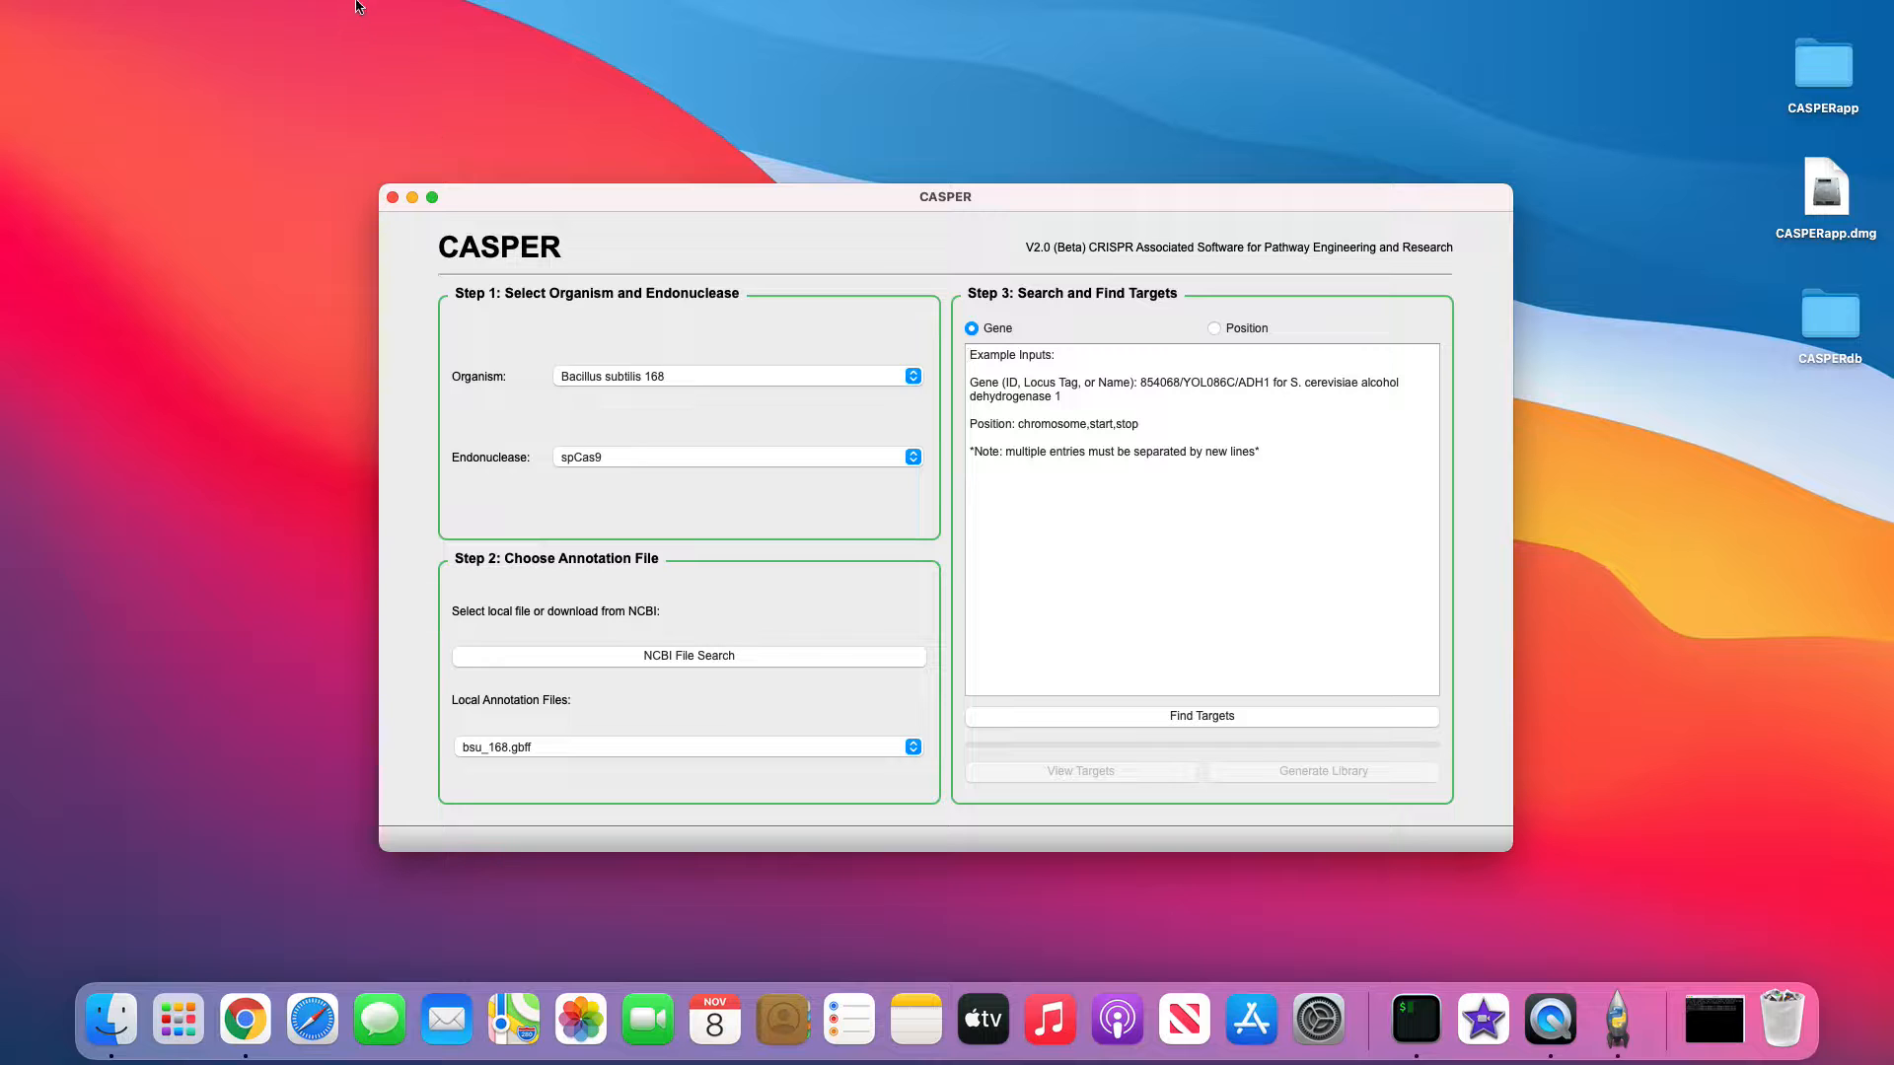
Step: Open the Multitargeting Analysis tool and reposition and enlarge its window on the desktop
click(211, 12)
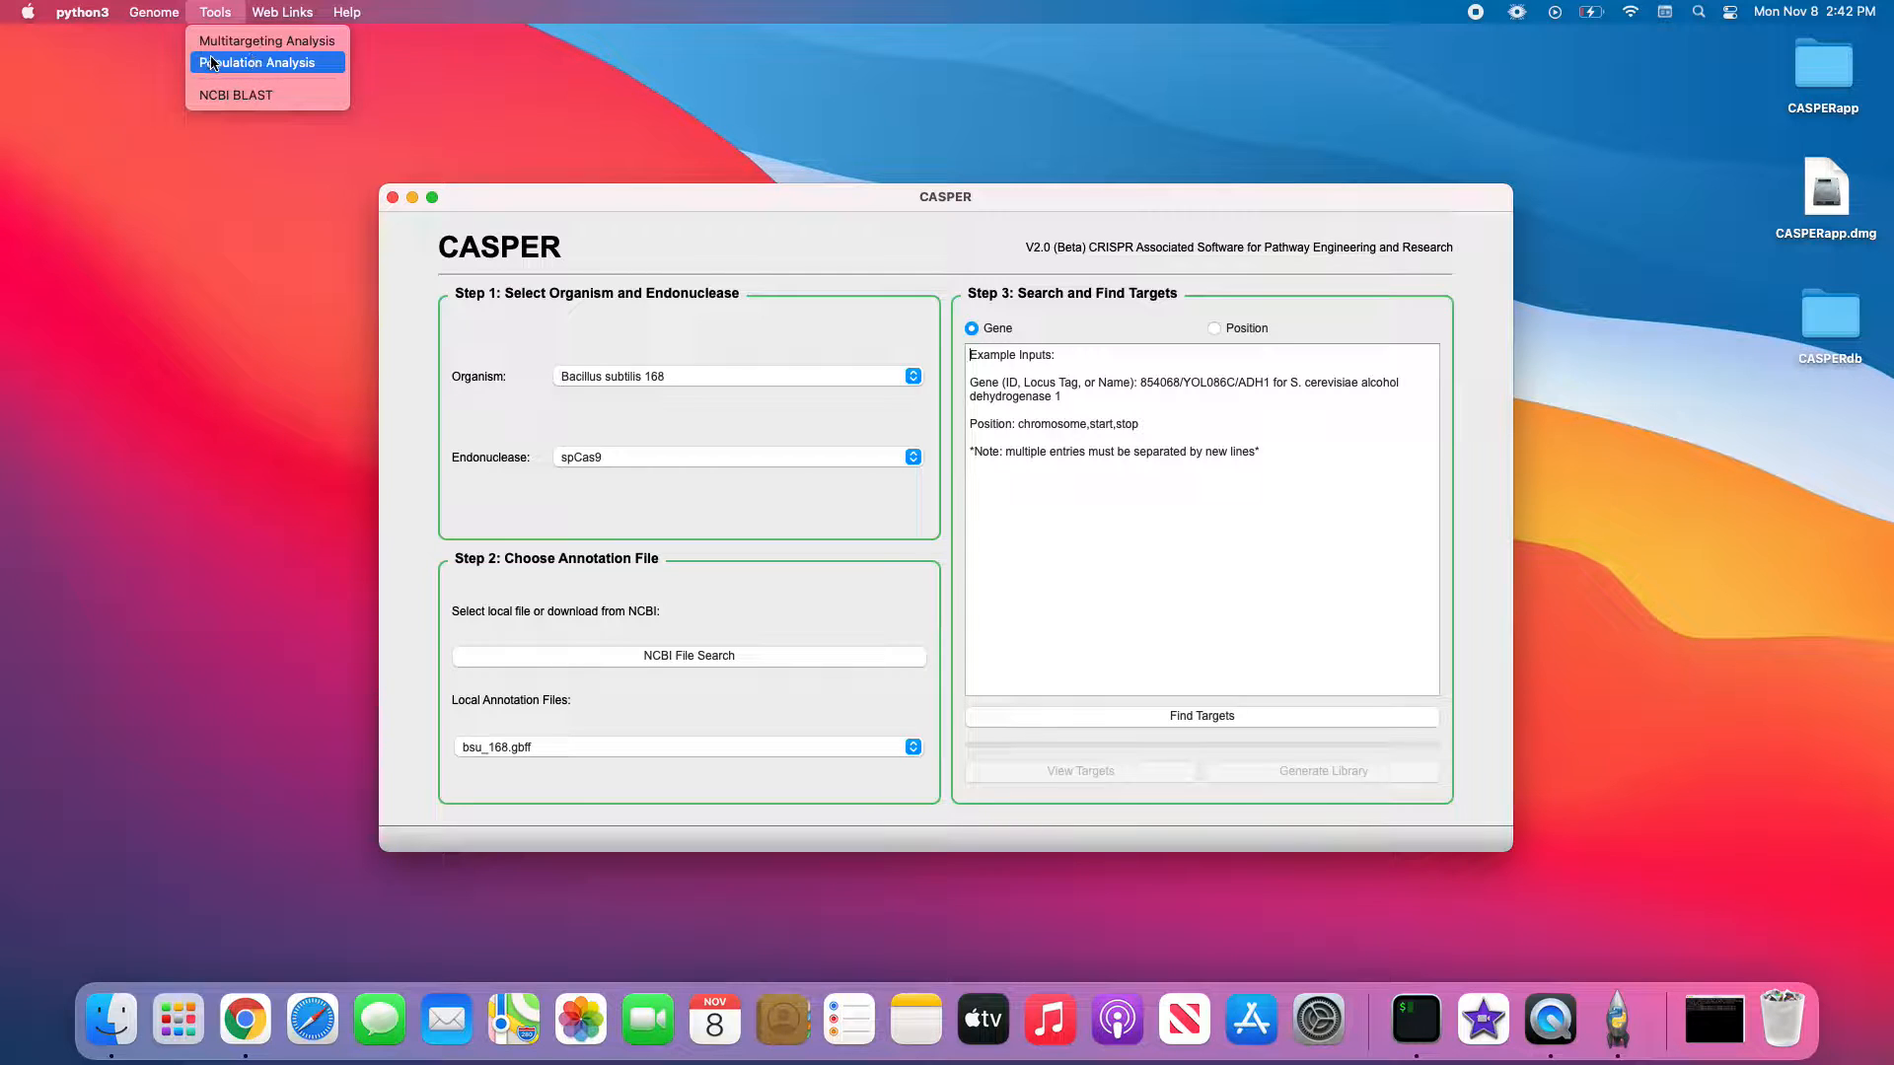
click(275, 44)
drag(1266, 243, 1349, 254)
drag(938, 76, 1251, 80)
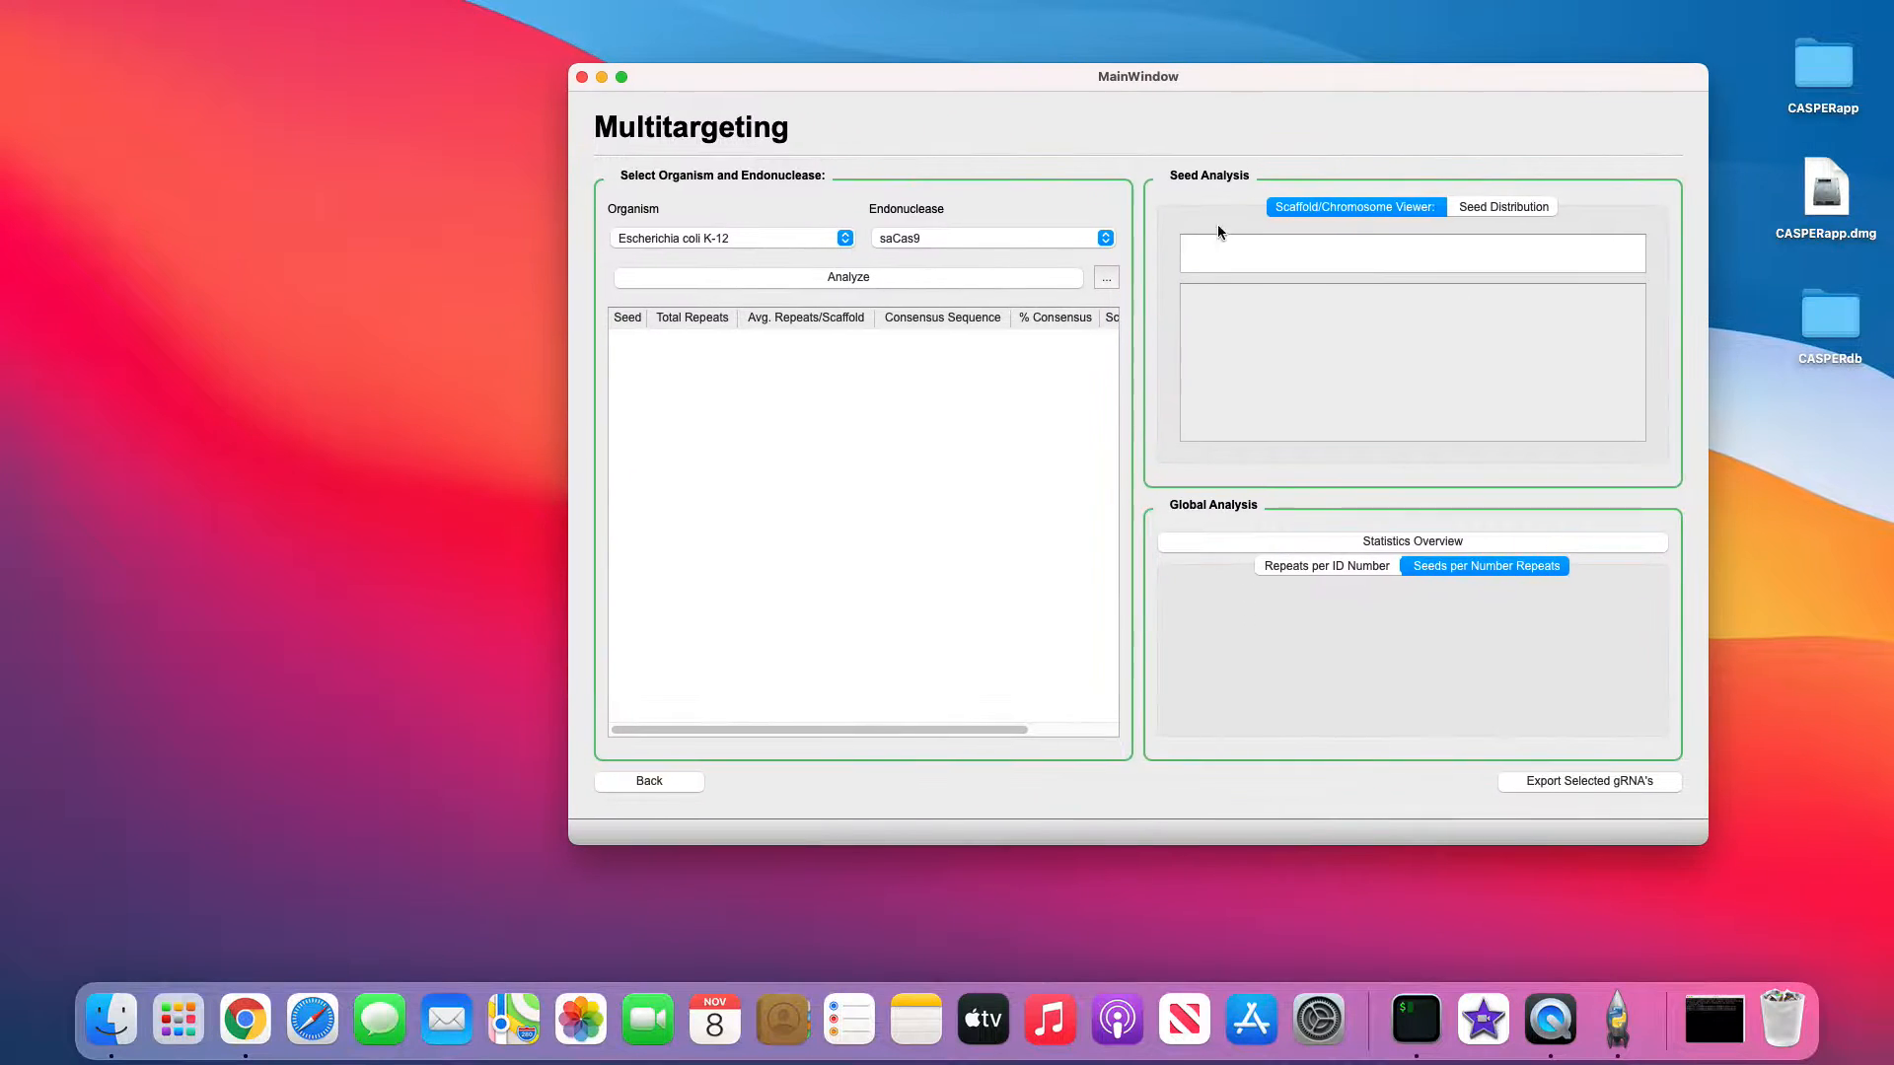
drag(908, 77, 846, 80)
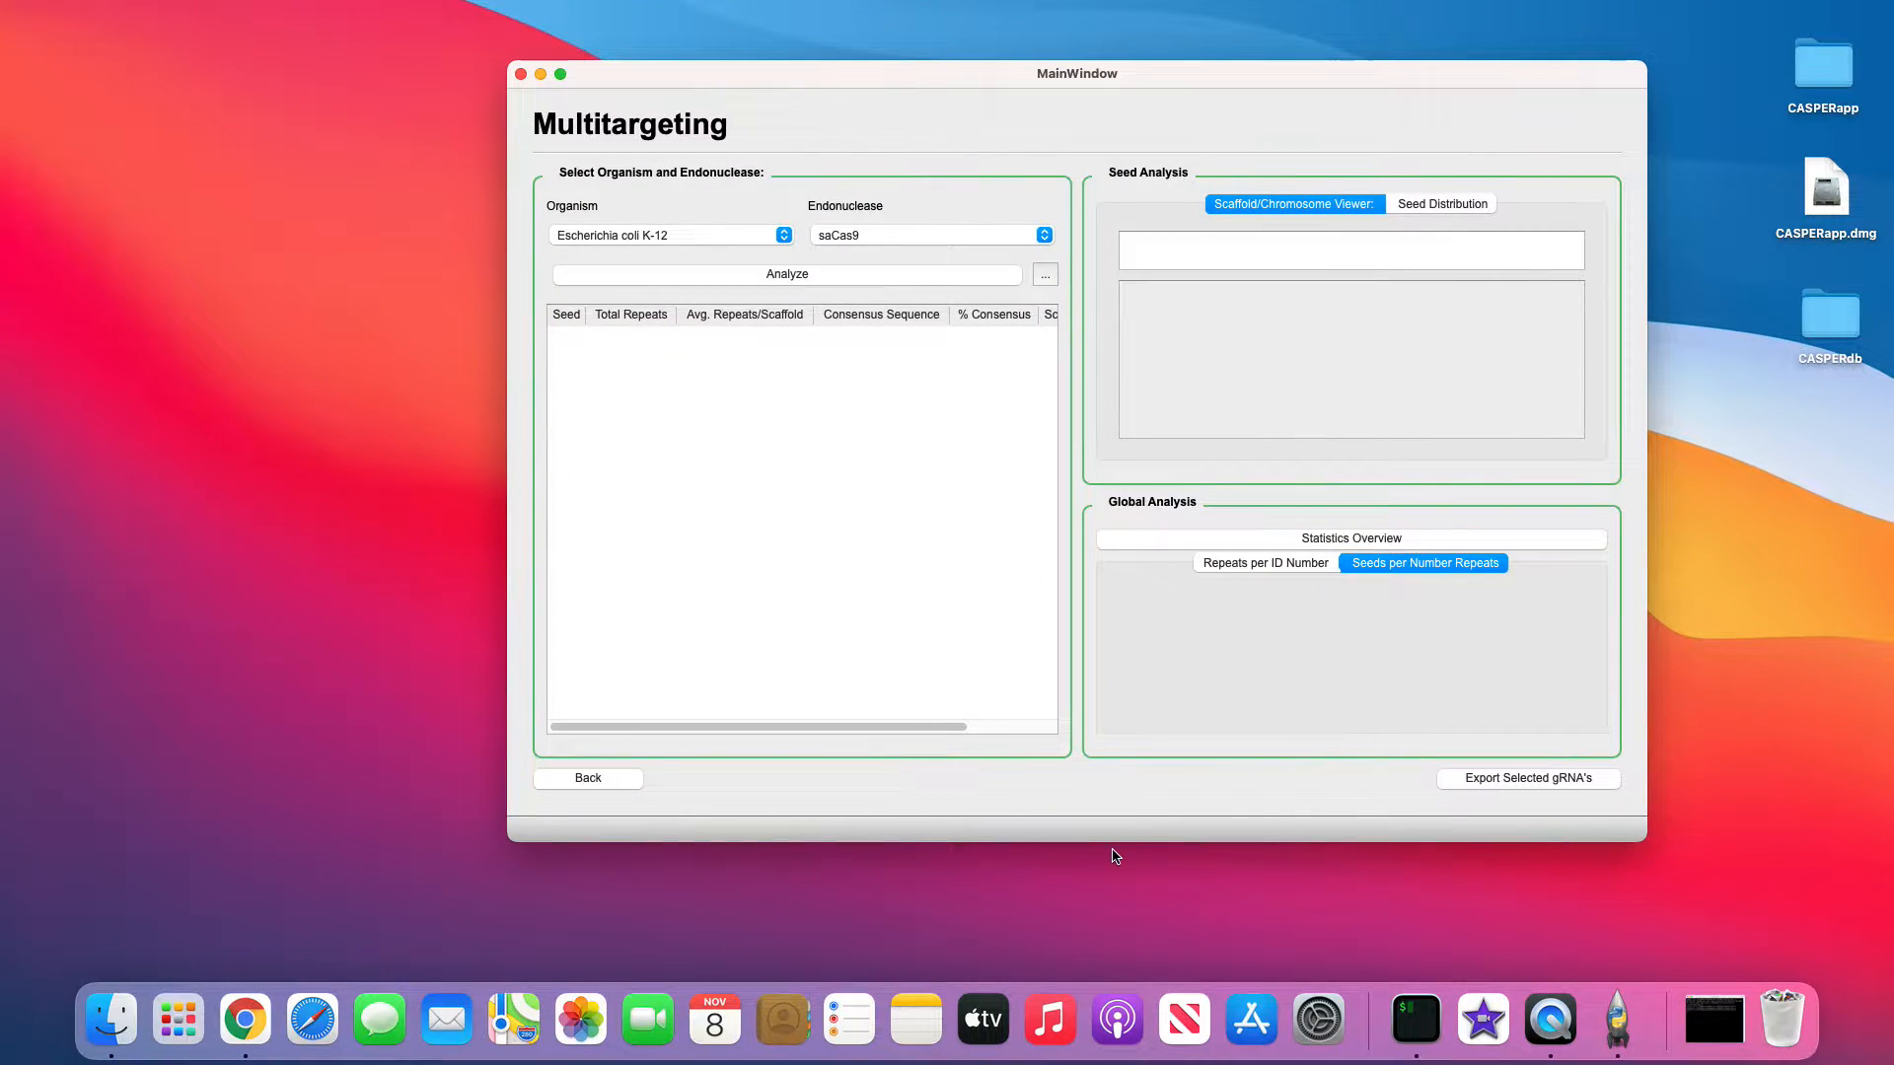
drag(1112, 850, 1085, 878)
Step: Run the multitargeting analysis for Escherichia coli K-12 with the spCas9 endonuclease and enlarge the window for the results
click(696, 240)
click(700, 237)
click(890, 229)
click(837, 235)
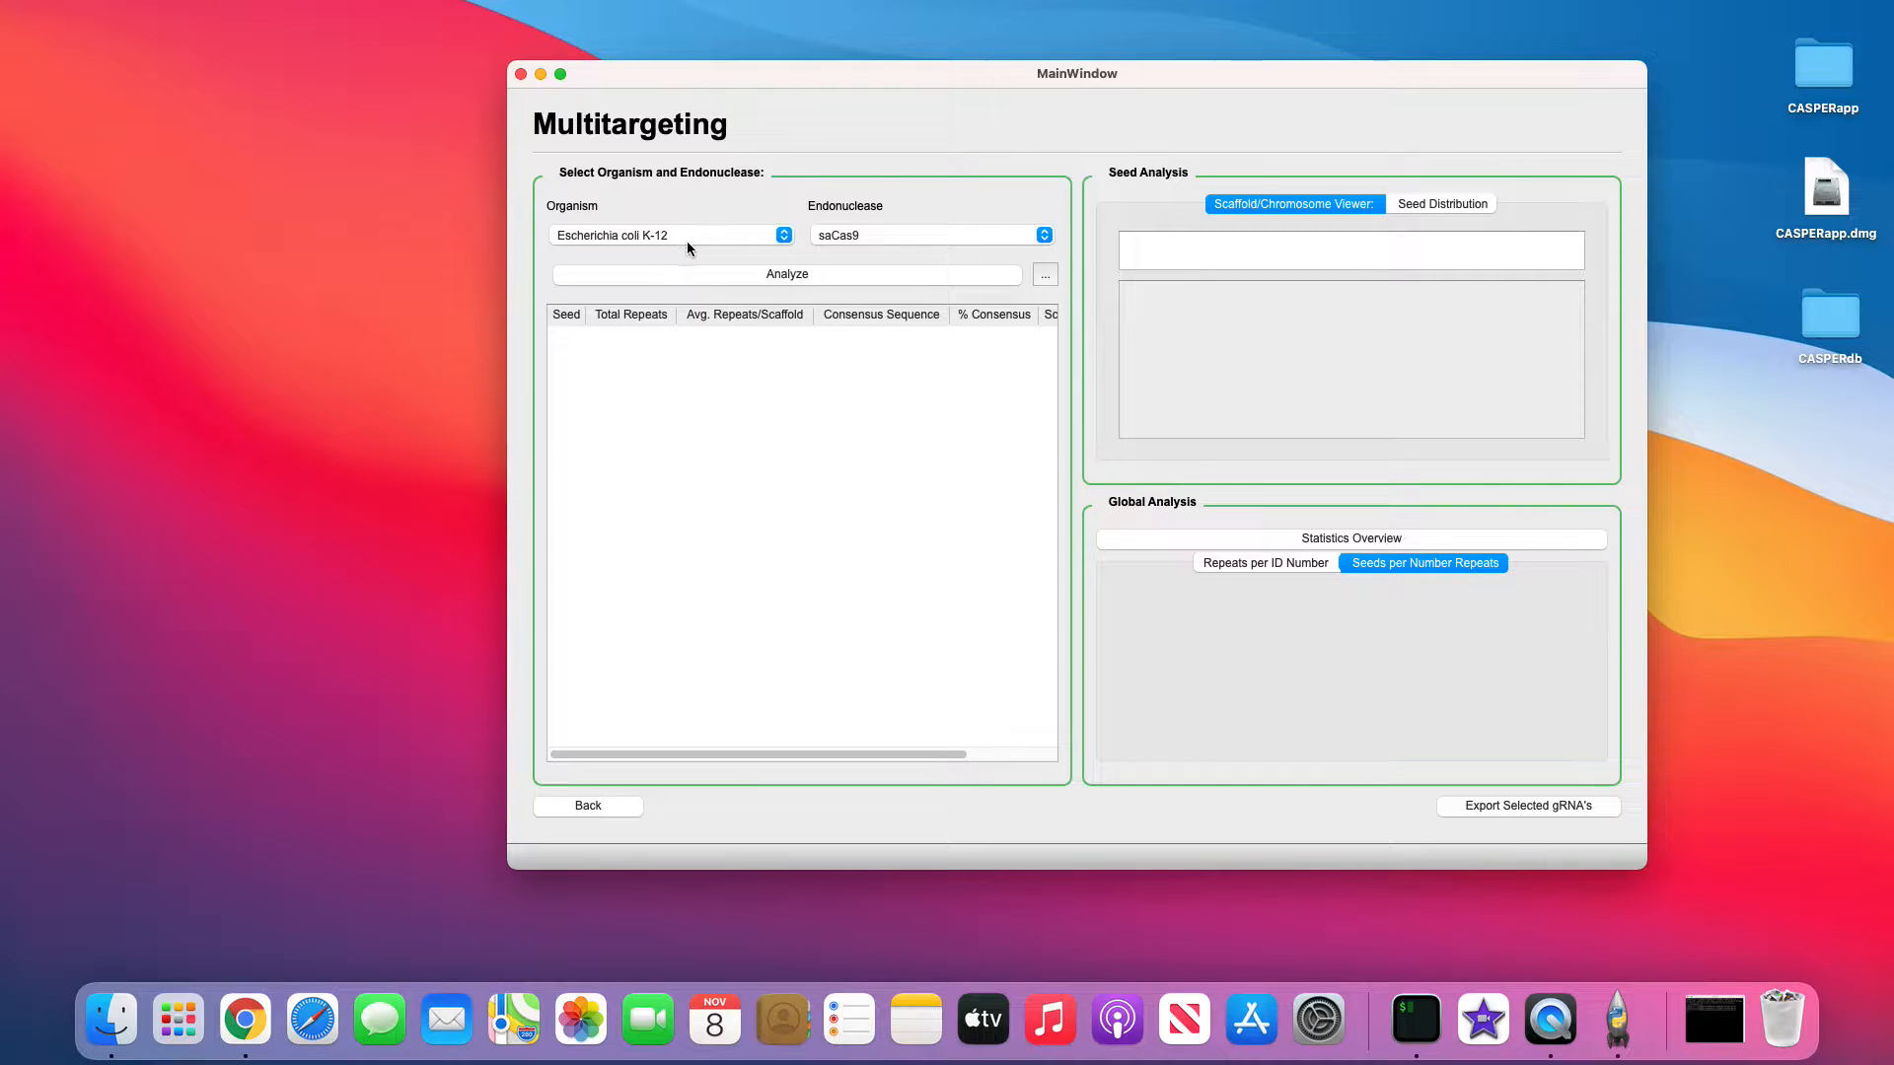
click(932, 240)
click(924, 253)
click(841, 245)
click(839, 234)
click(807, 276)
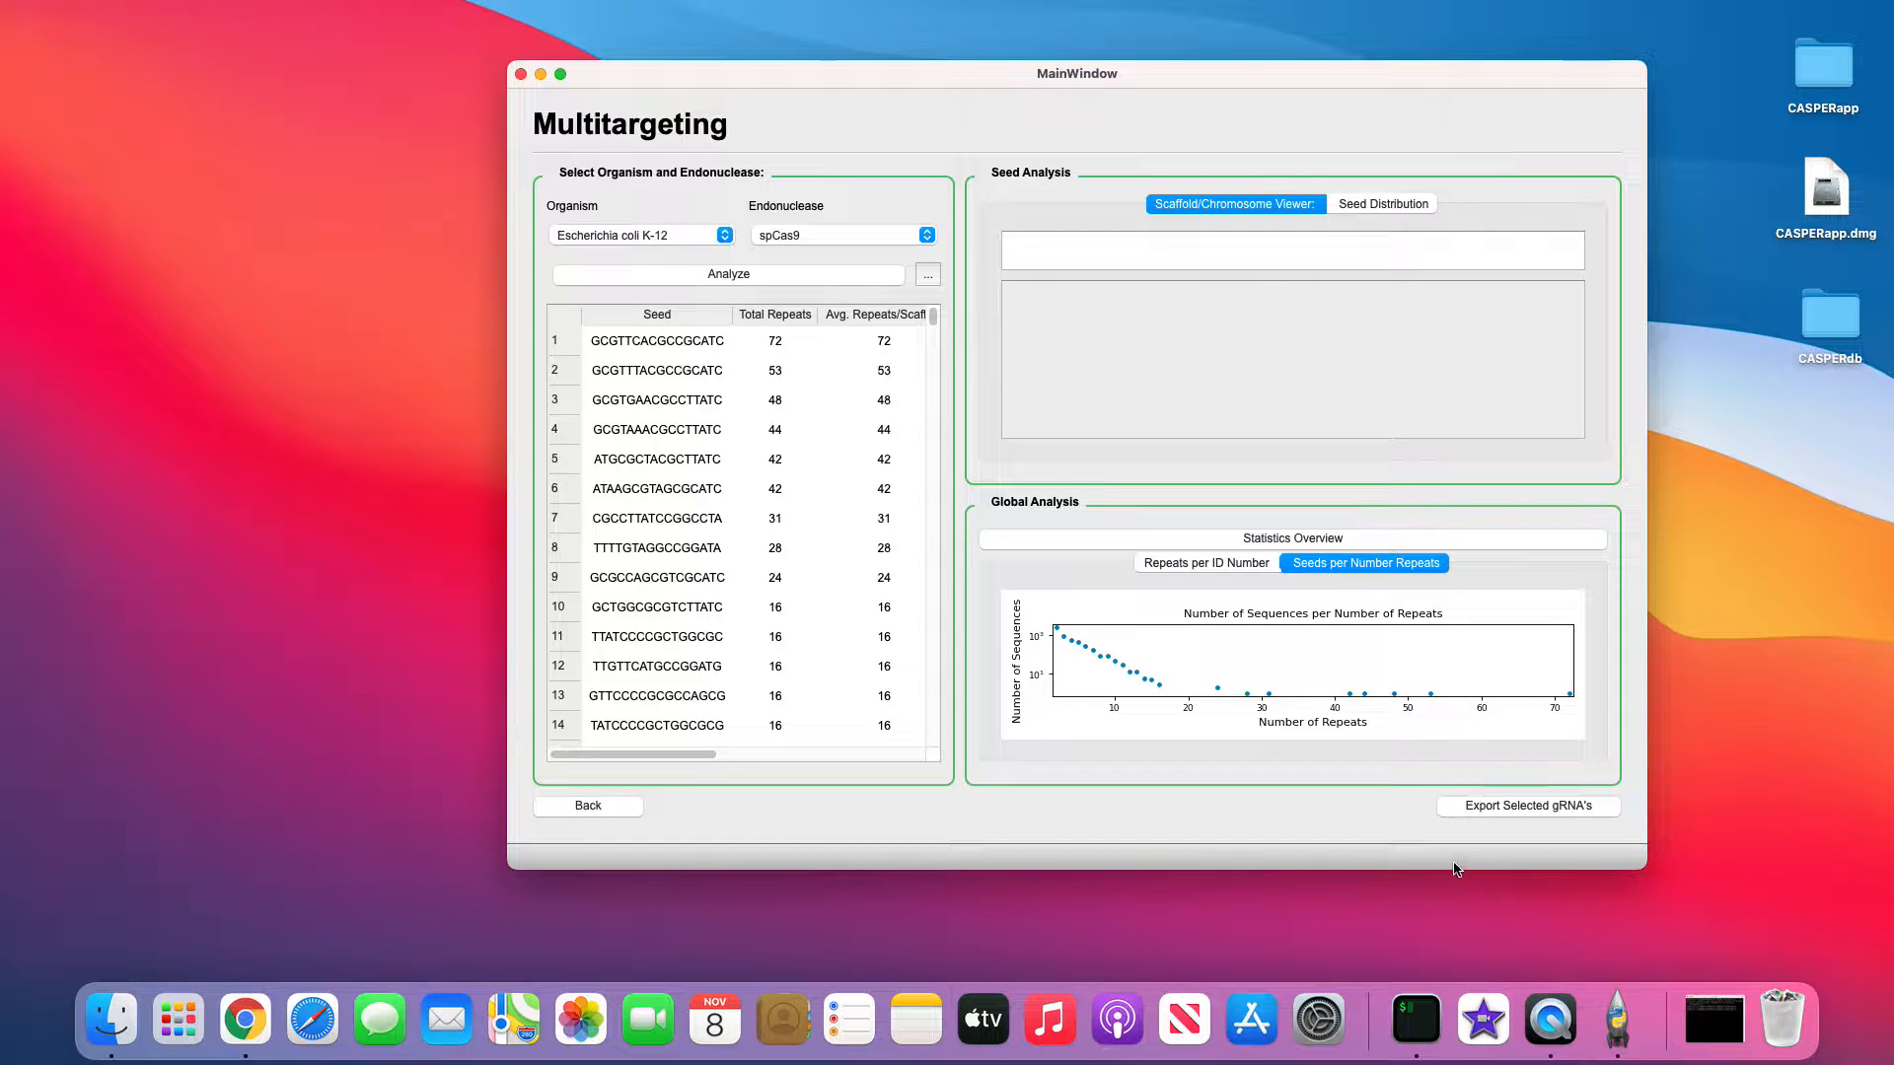
drag(1456, 870, 1430, 931)
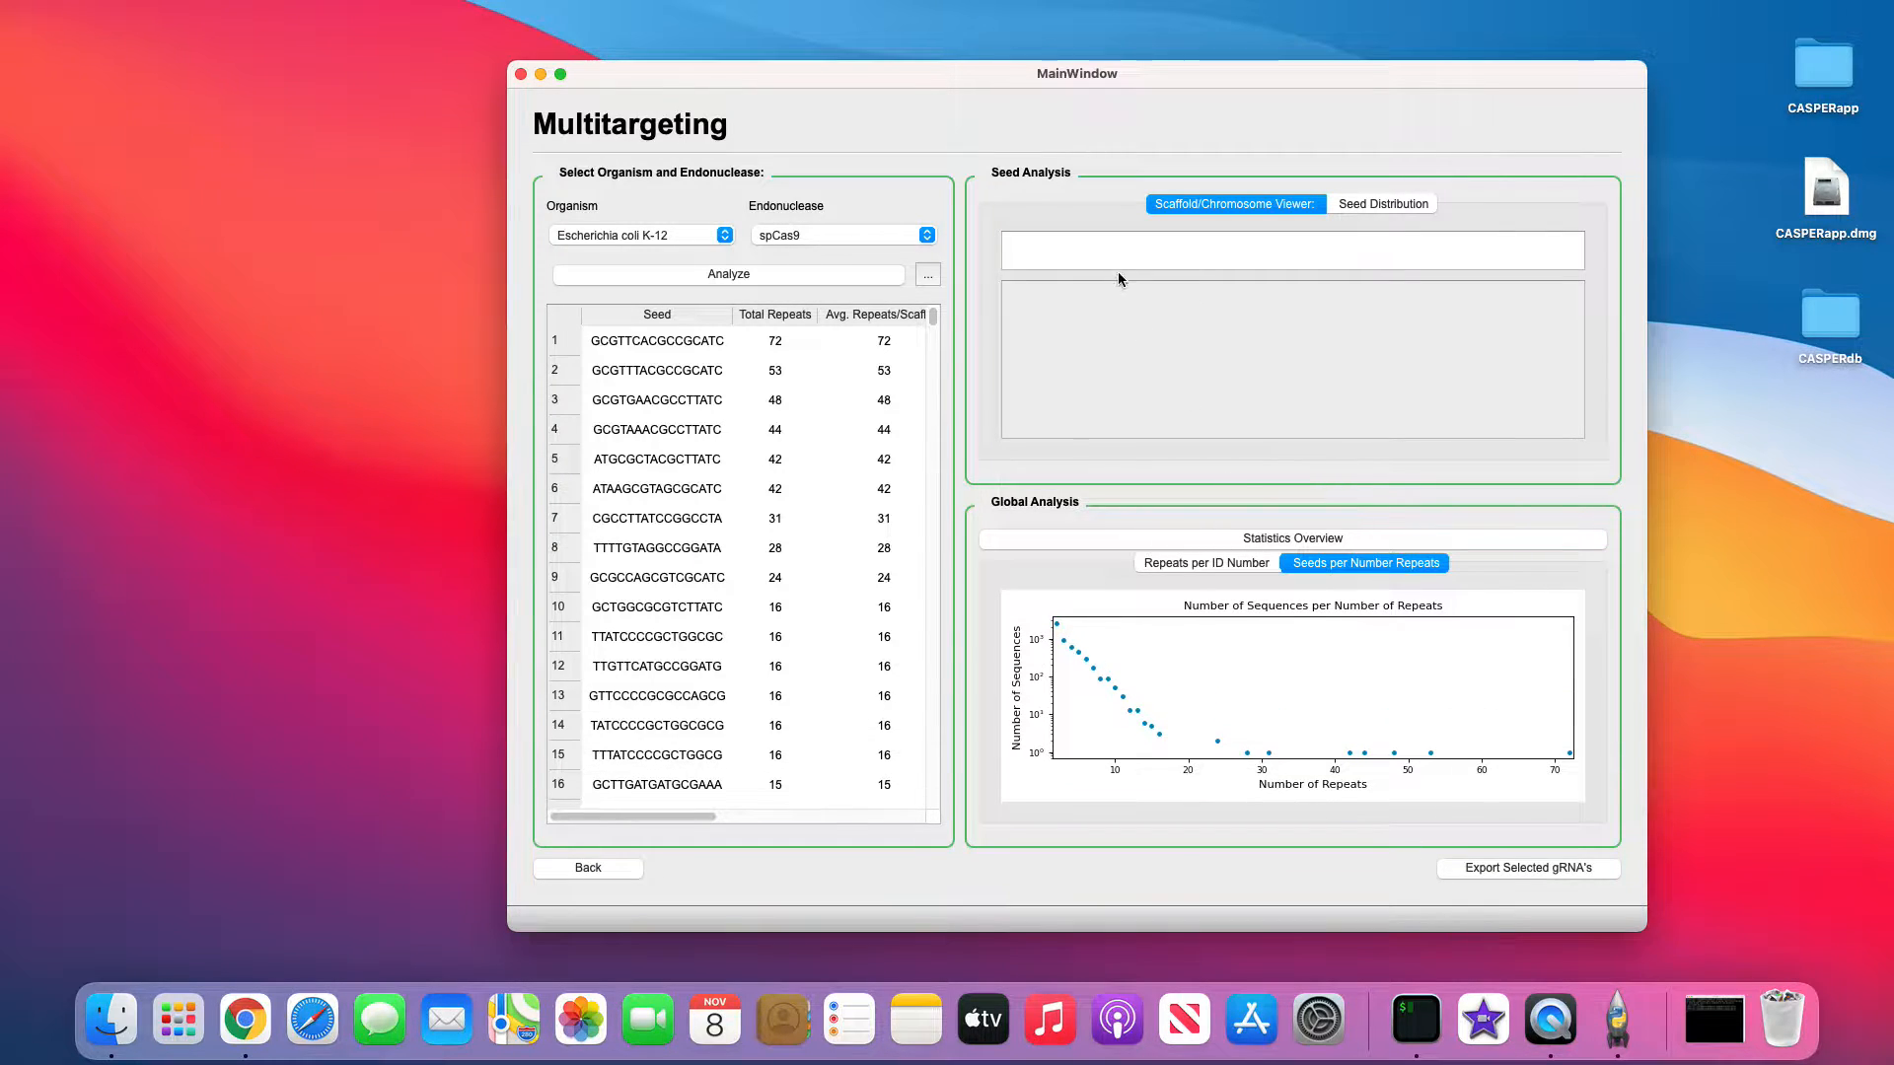
drag(972, 61, 839, 49)
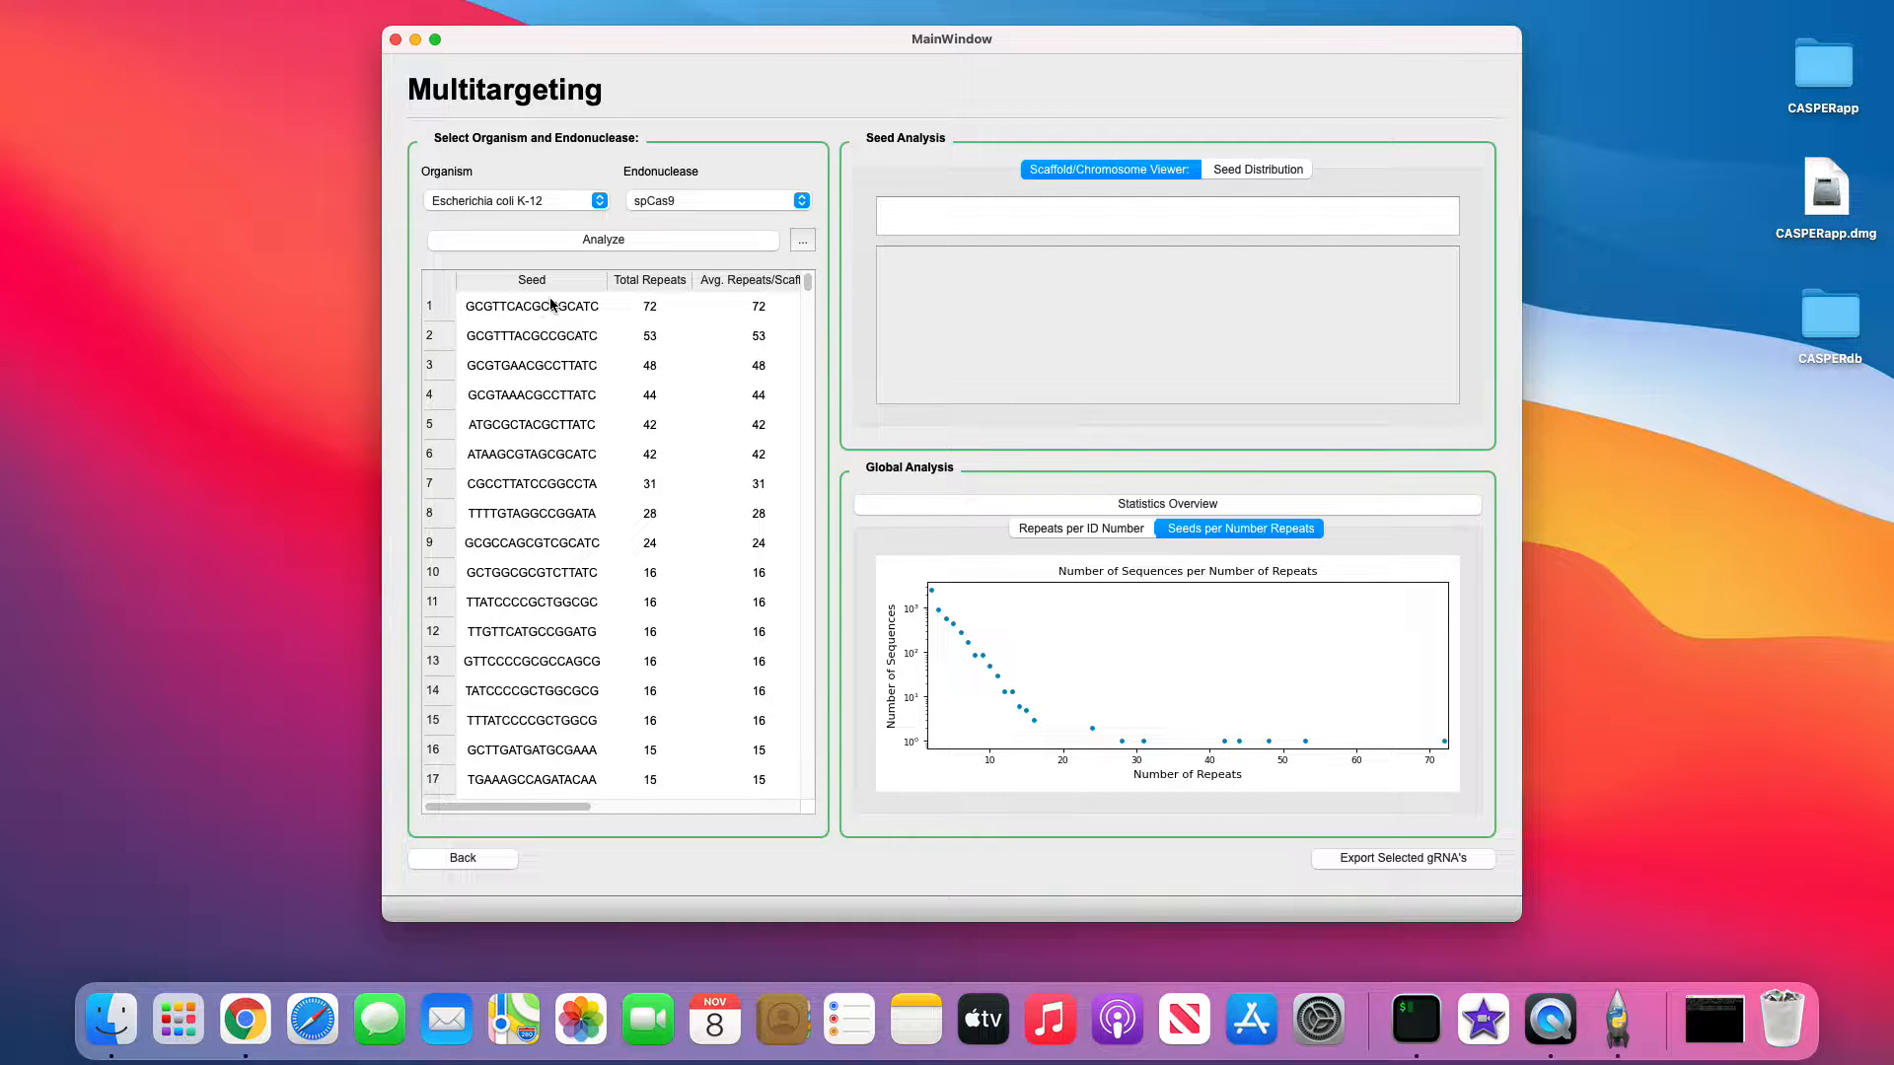
Step: Select seed GCGTTTACGCCGCATC in row 2 and inspect its individual repeat locations on Chromosome 1
scroll(592, 553, down, 3)
scroll(591, 555, up, 3)
click(554, 340)
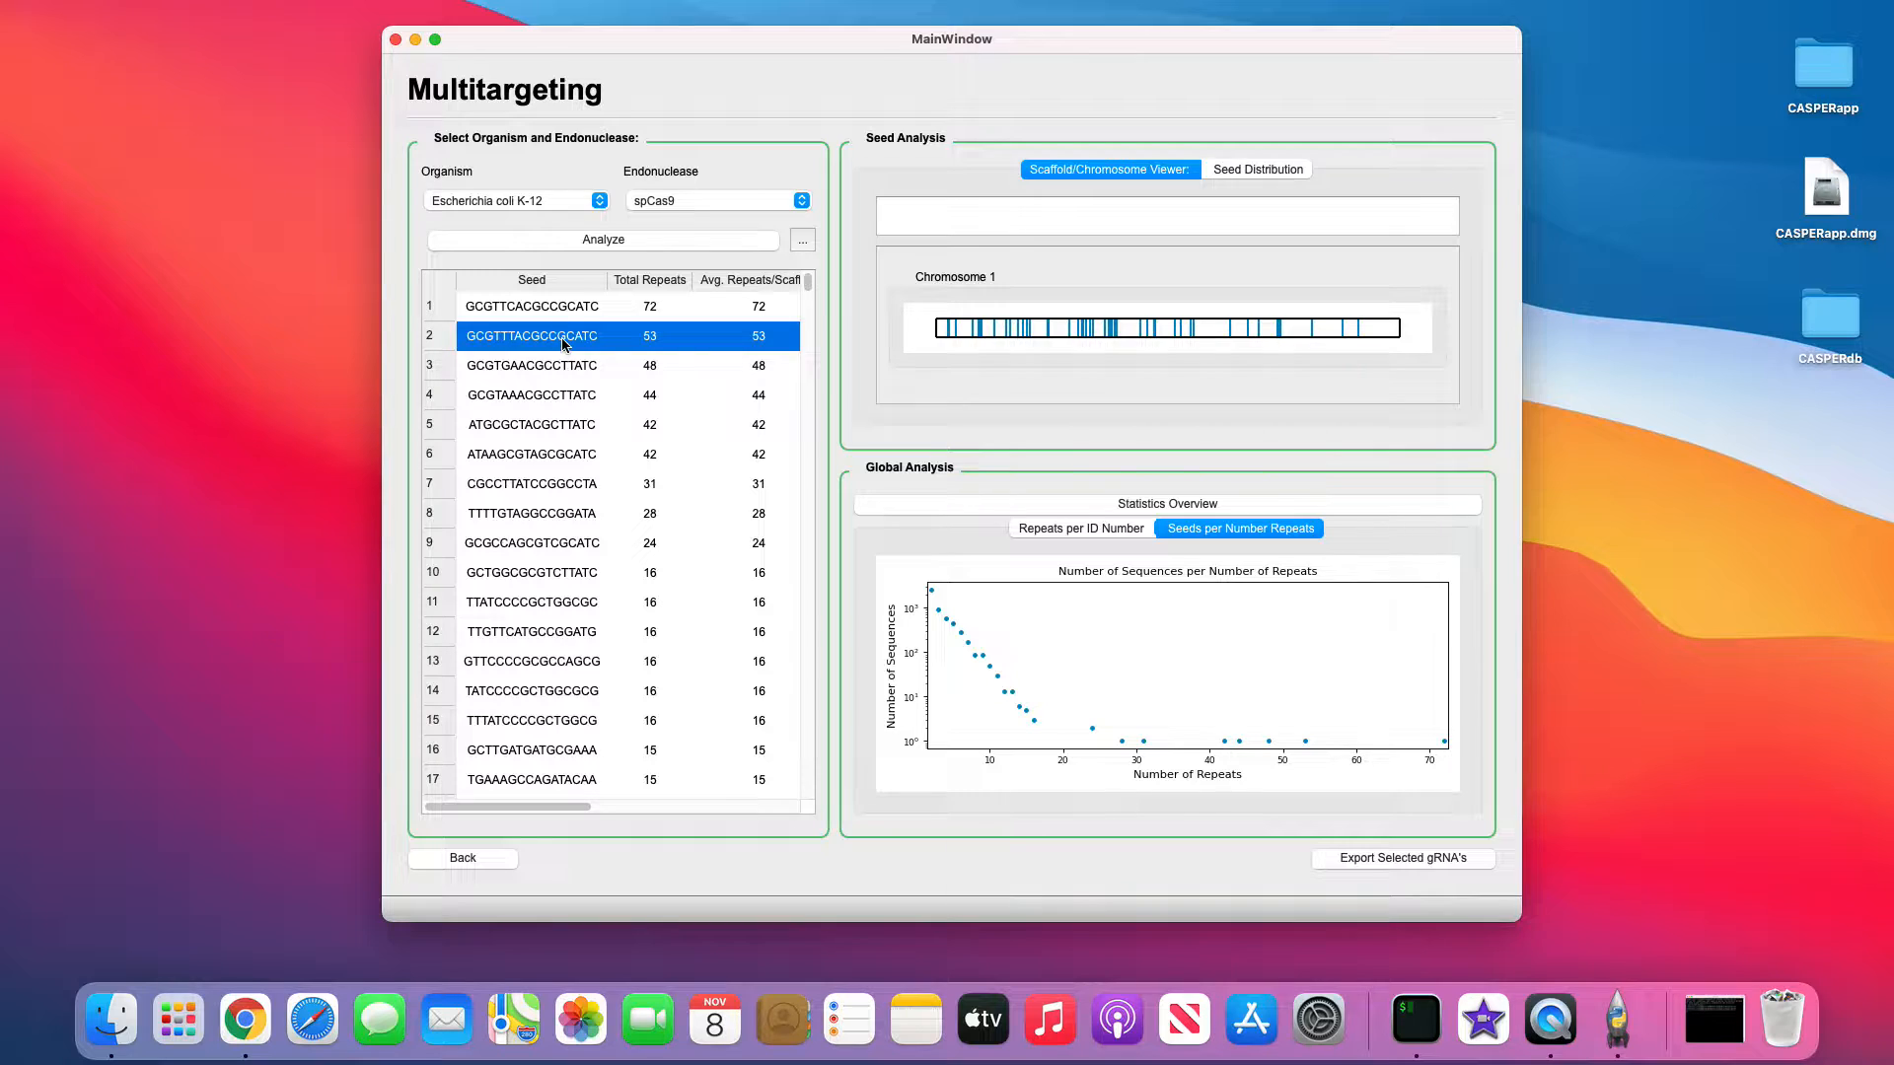
click(953, 335)
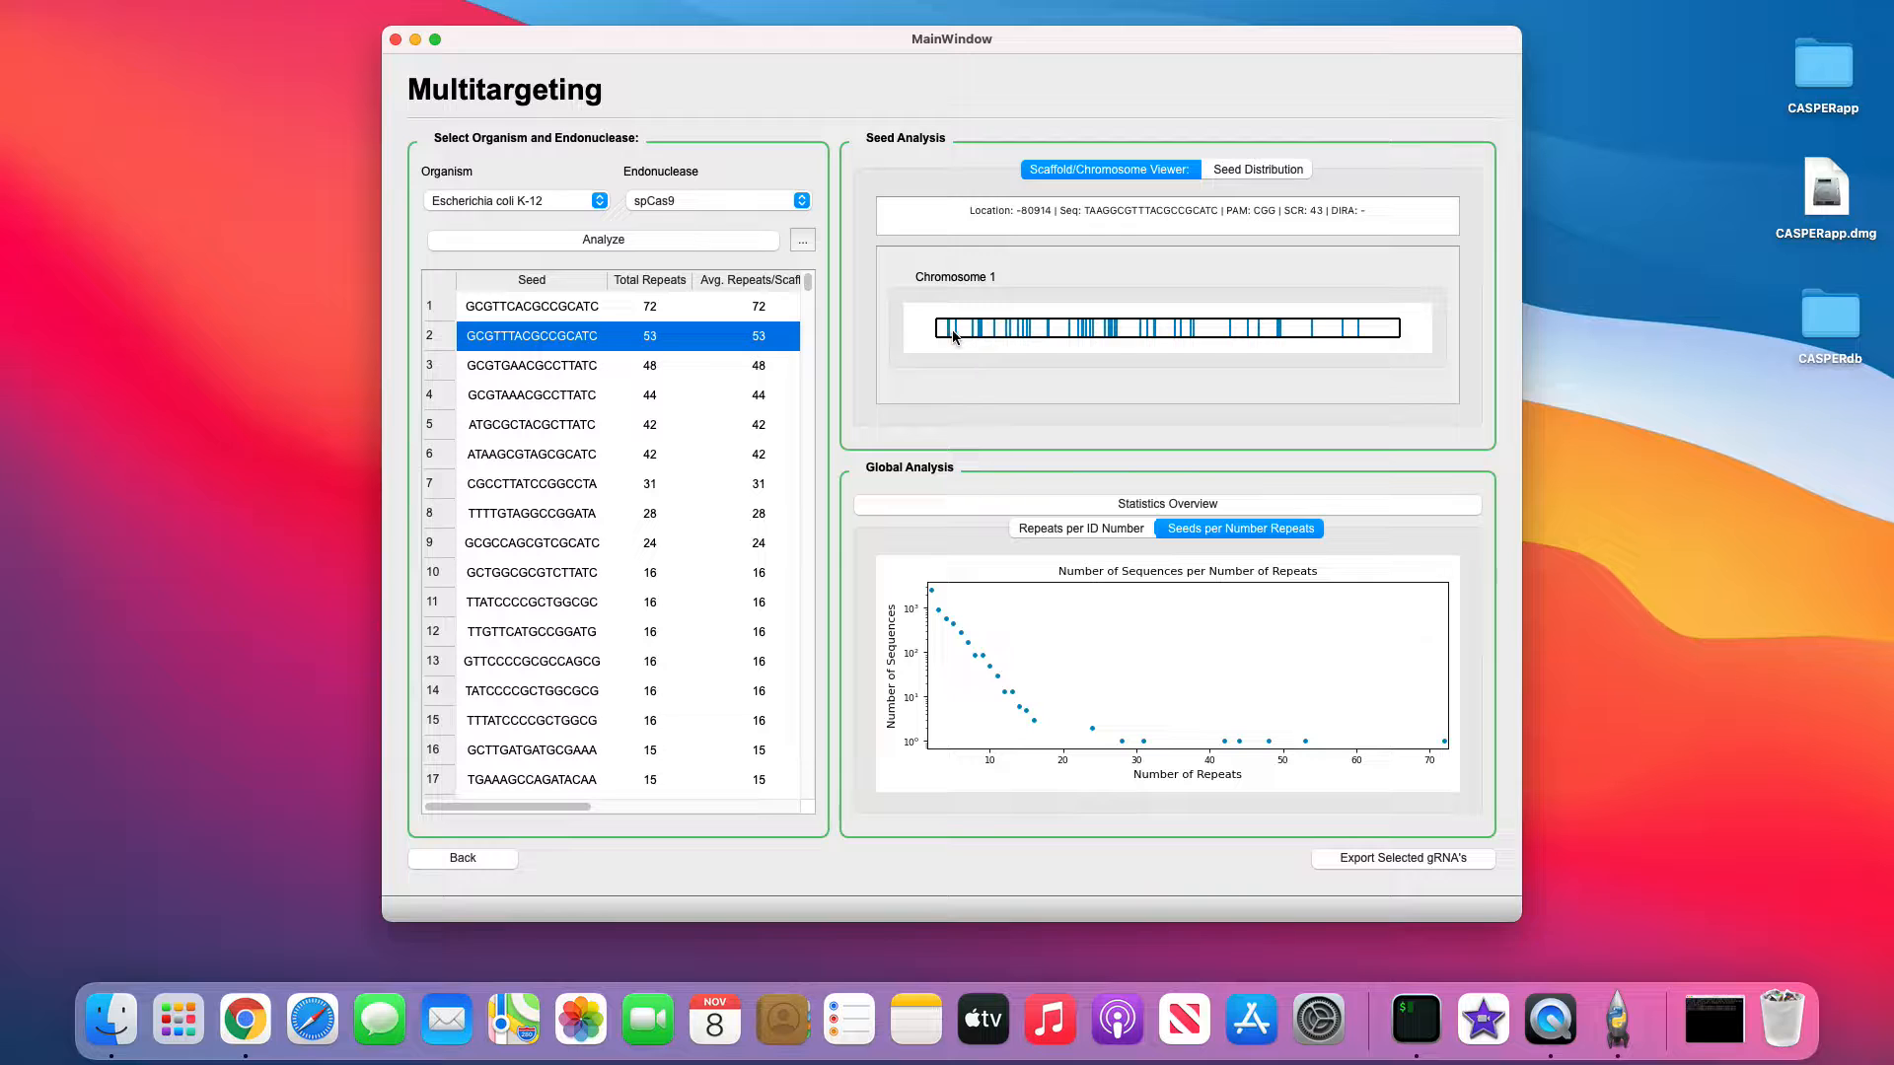
click(957, 338)
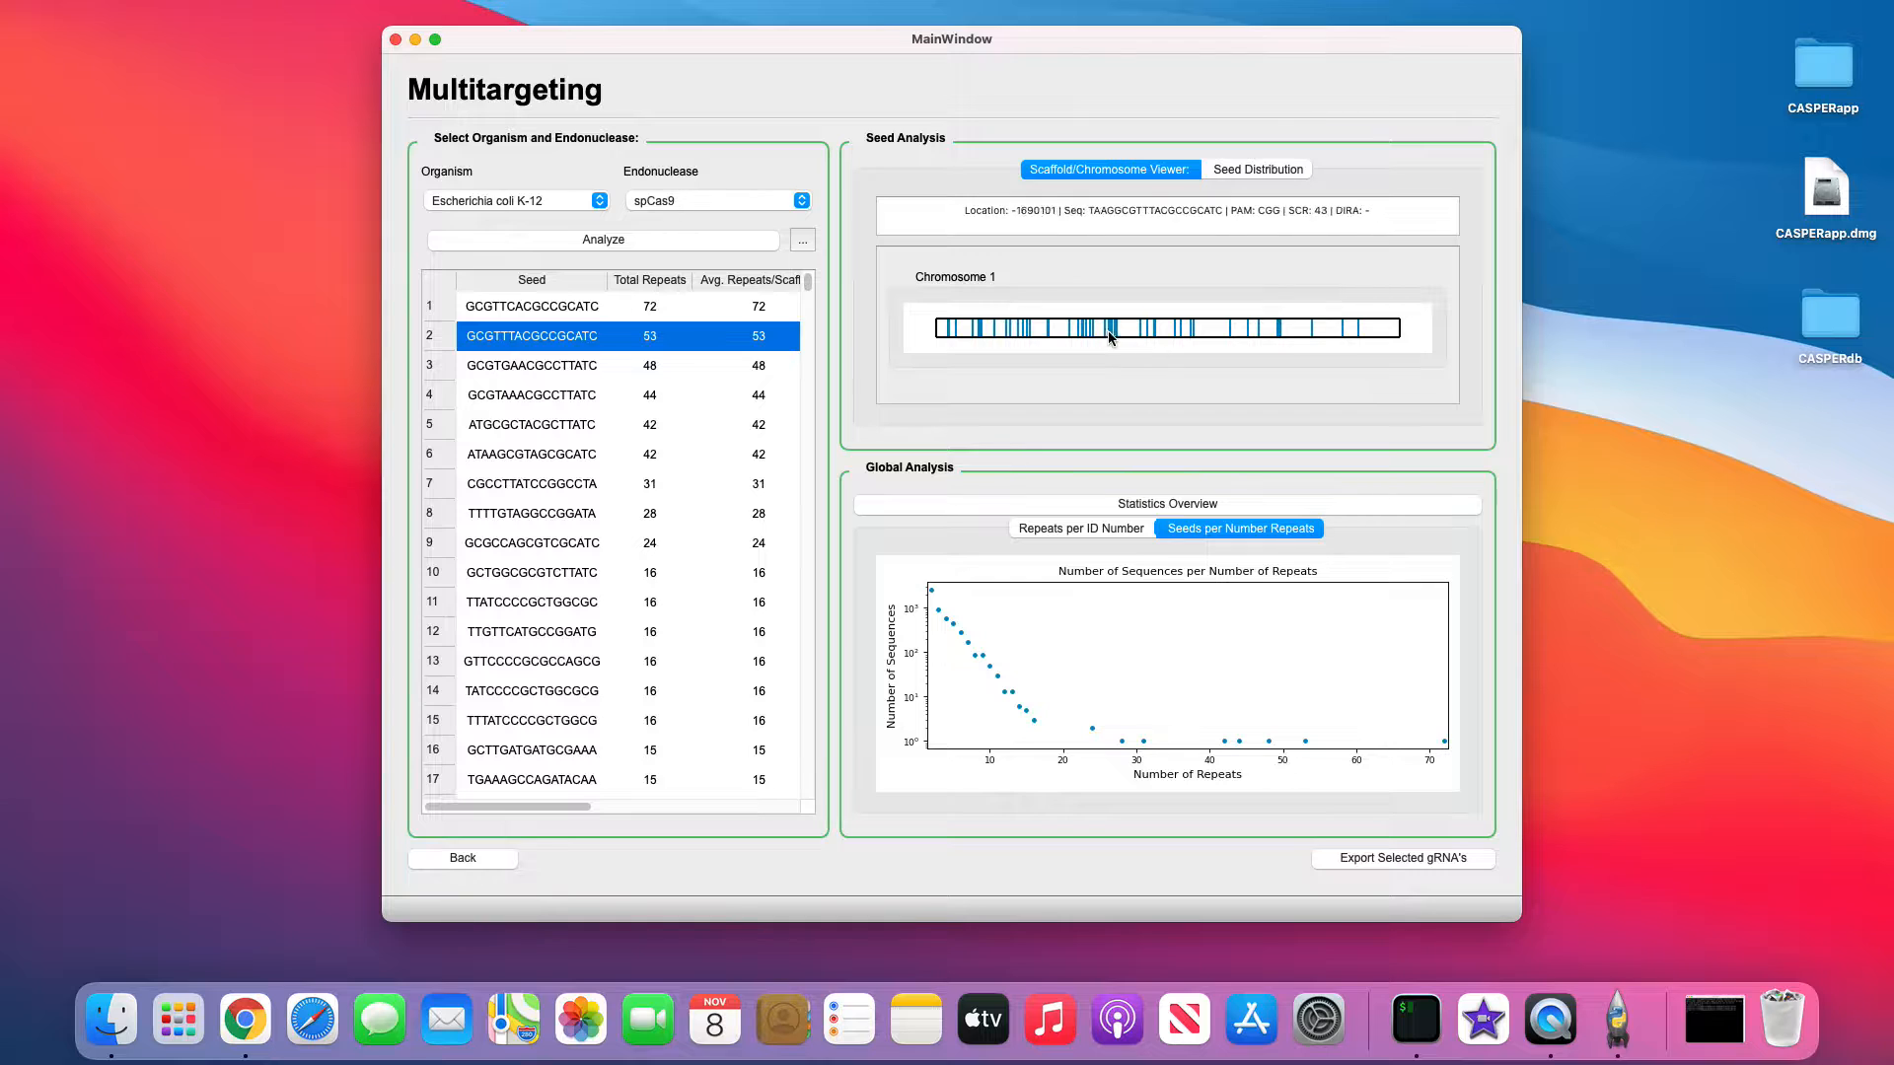
Step: View the selected seed's distribution by chromosome, and compare the global Repeats per ID Number and Seeds per Number Repeats plots
click(1259, 169)
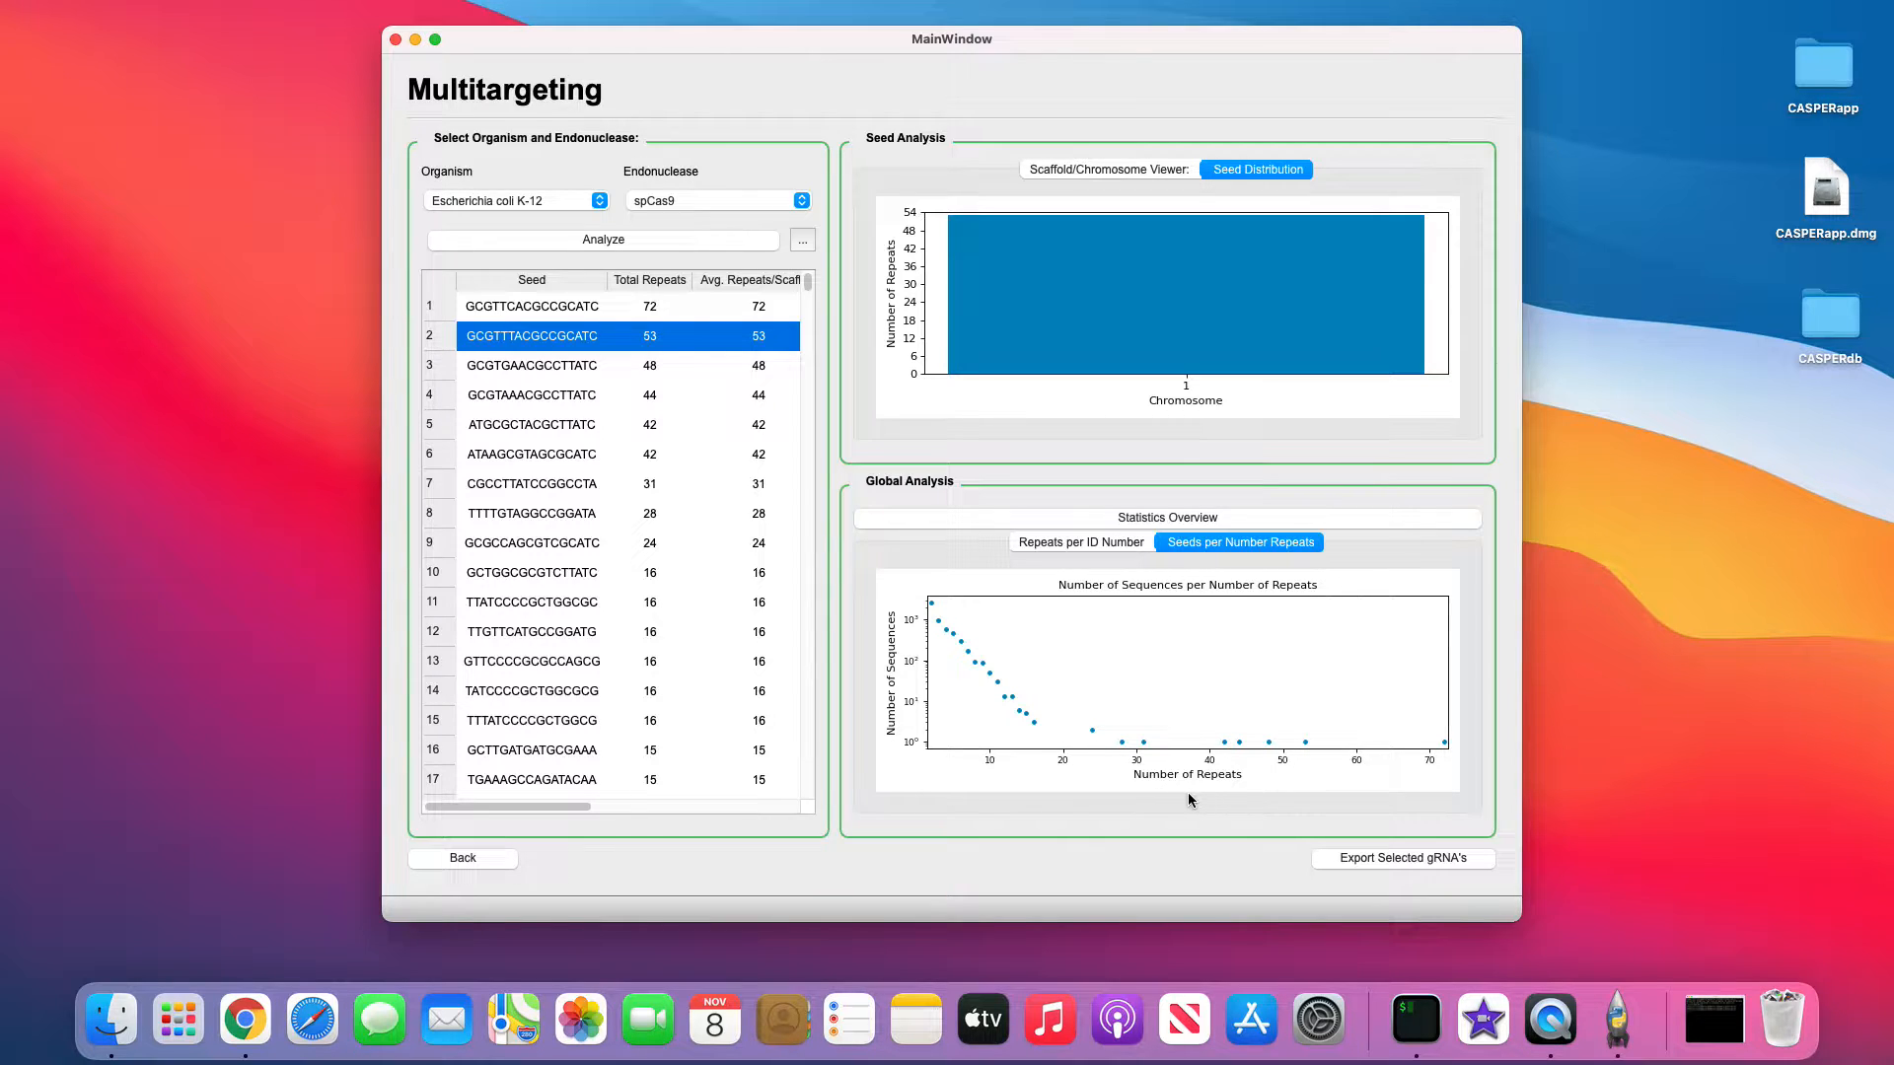
click(1137, 554)
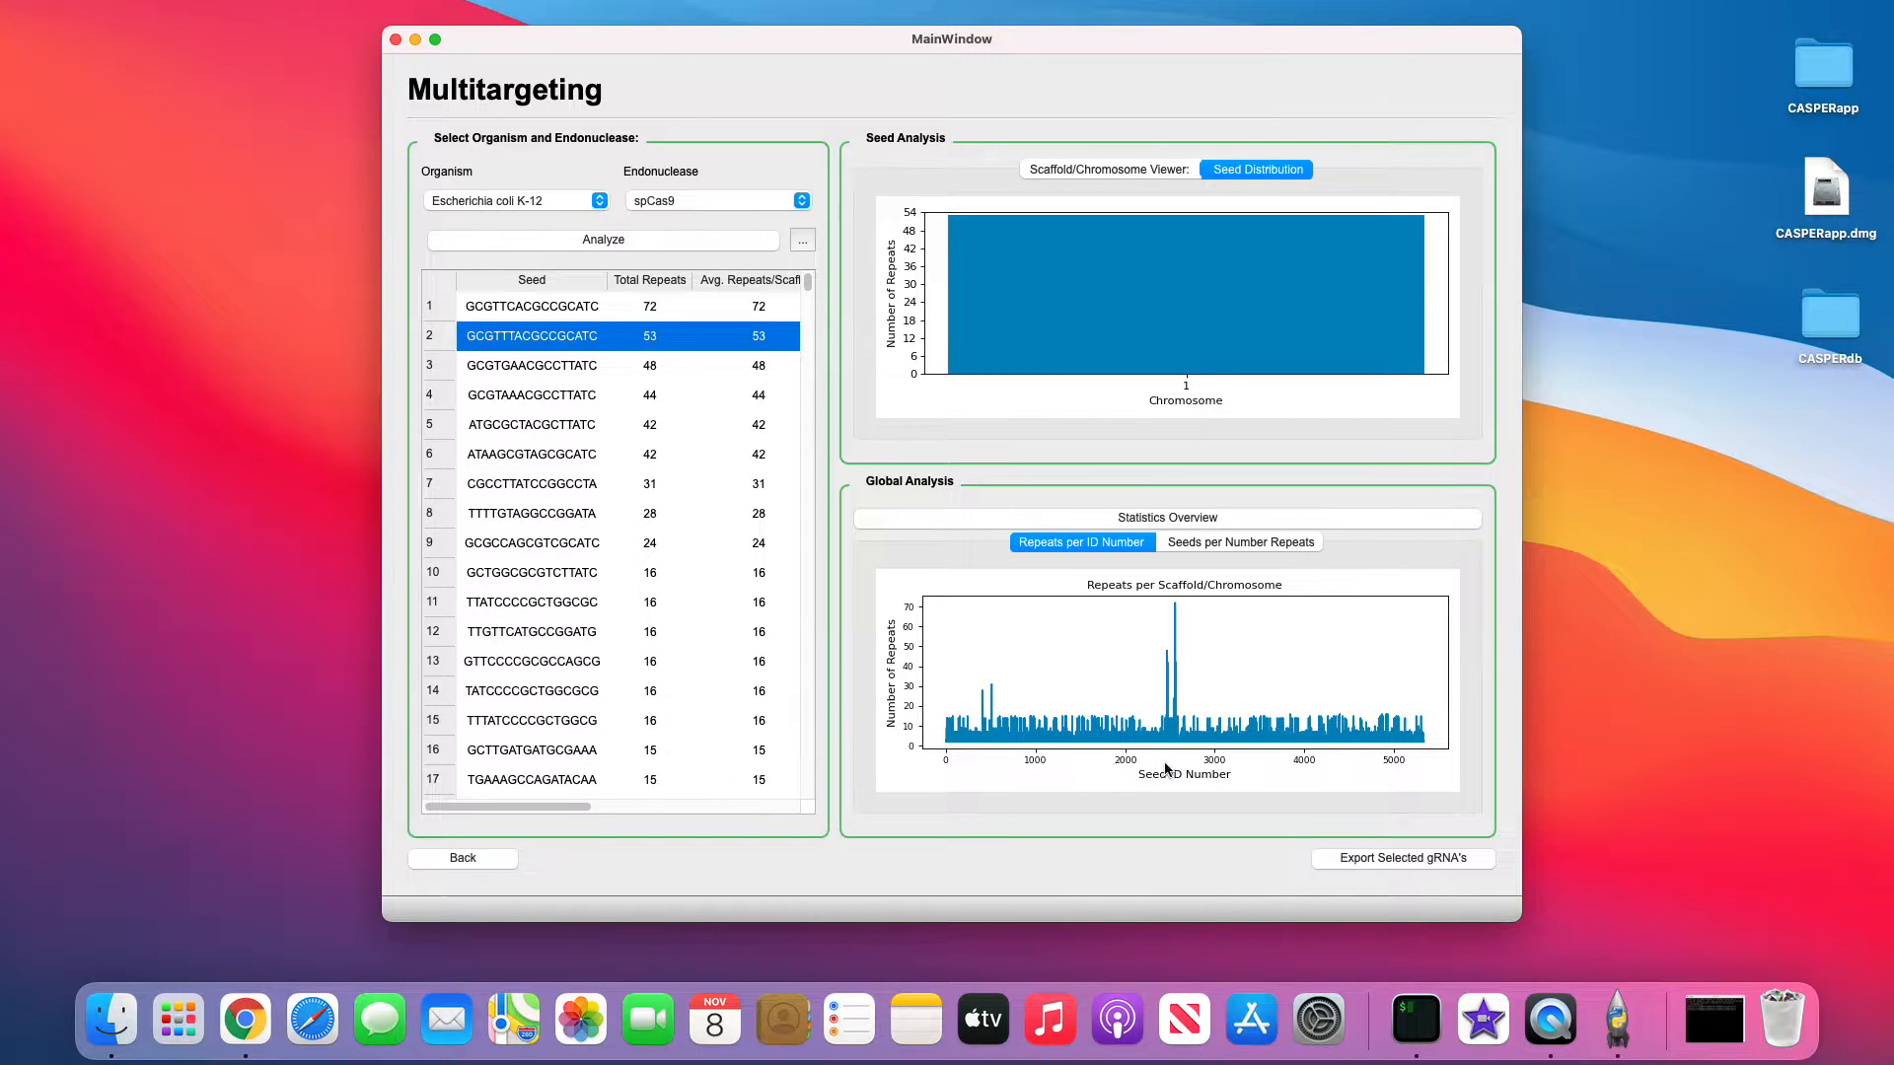
click(1231, 546)
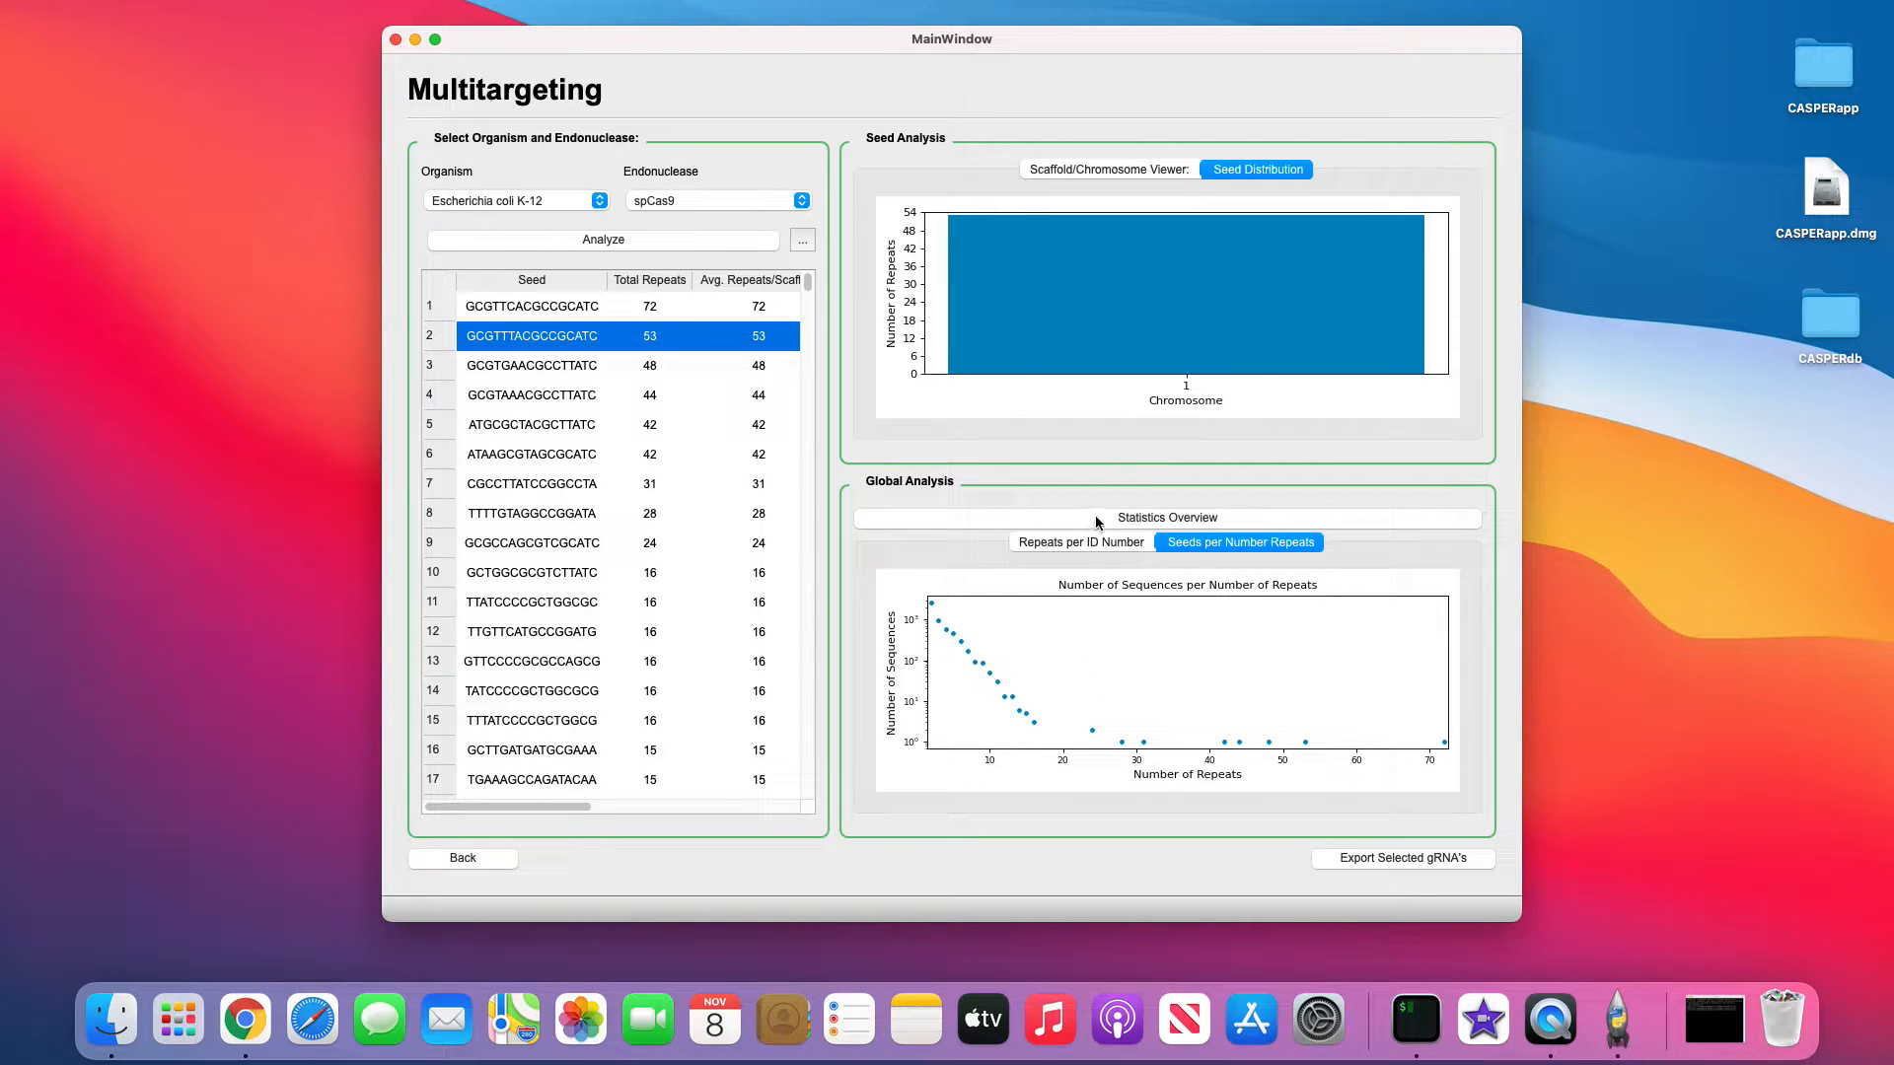
Step: View the multitargeting statistics overview and close it again
click(1174, 523)
drag(922, 442, 1050, 404)
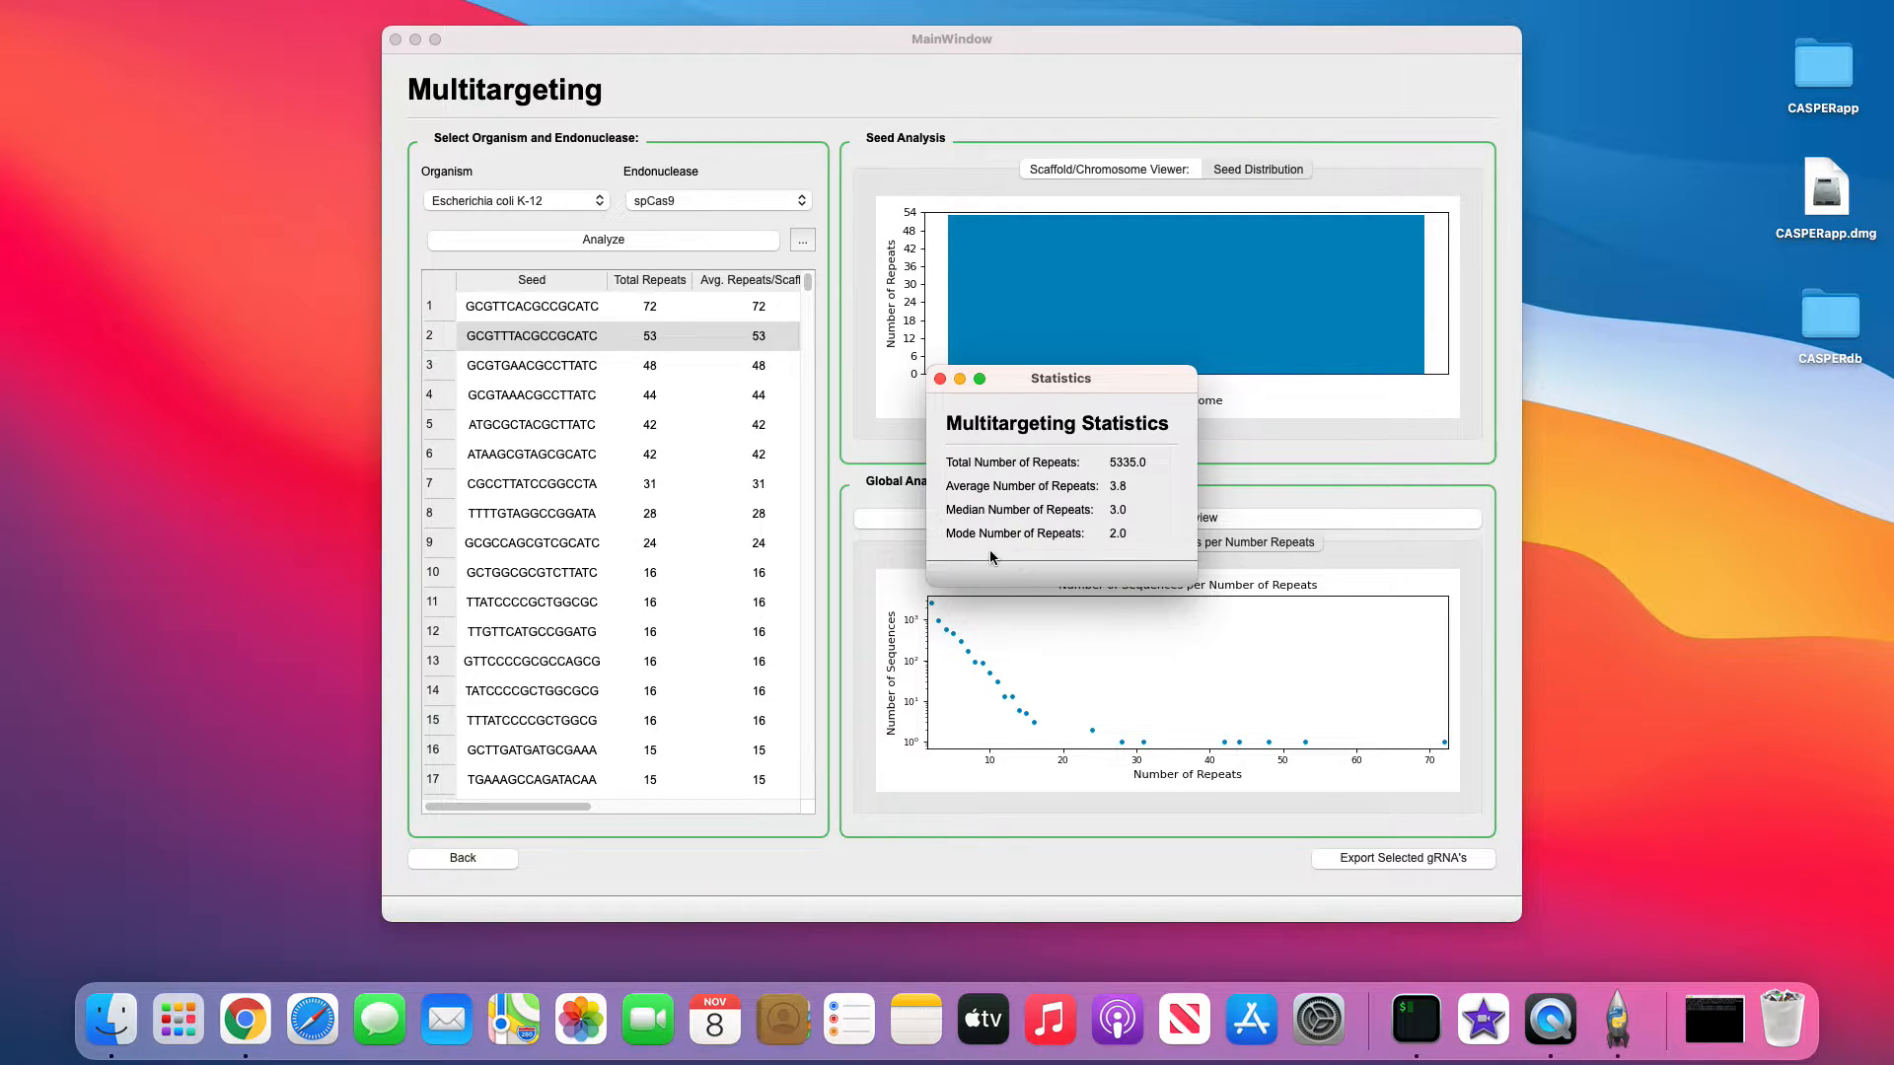
click(941, 380)
Step: Review the remaining columns of the seed table and select the seeds in rows 2 to 7
drag(528, 807, 783, 804)
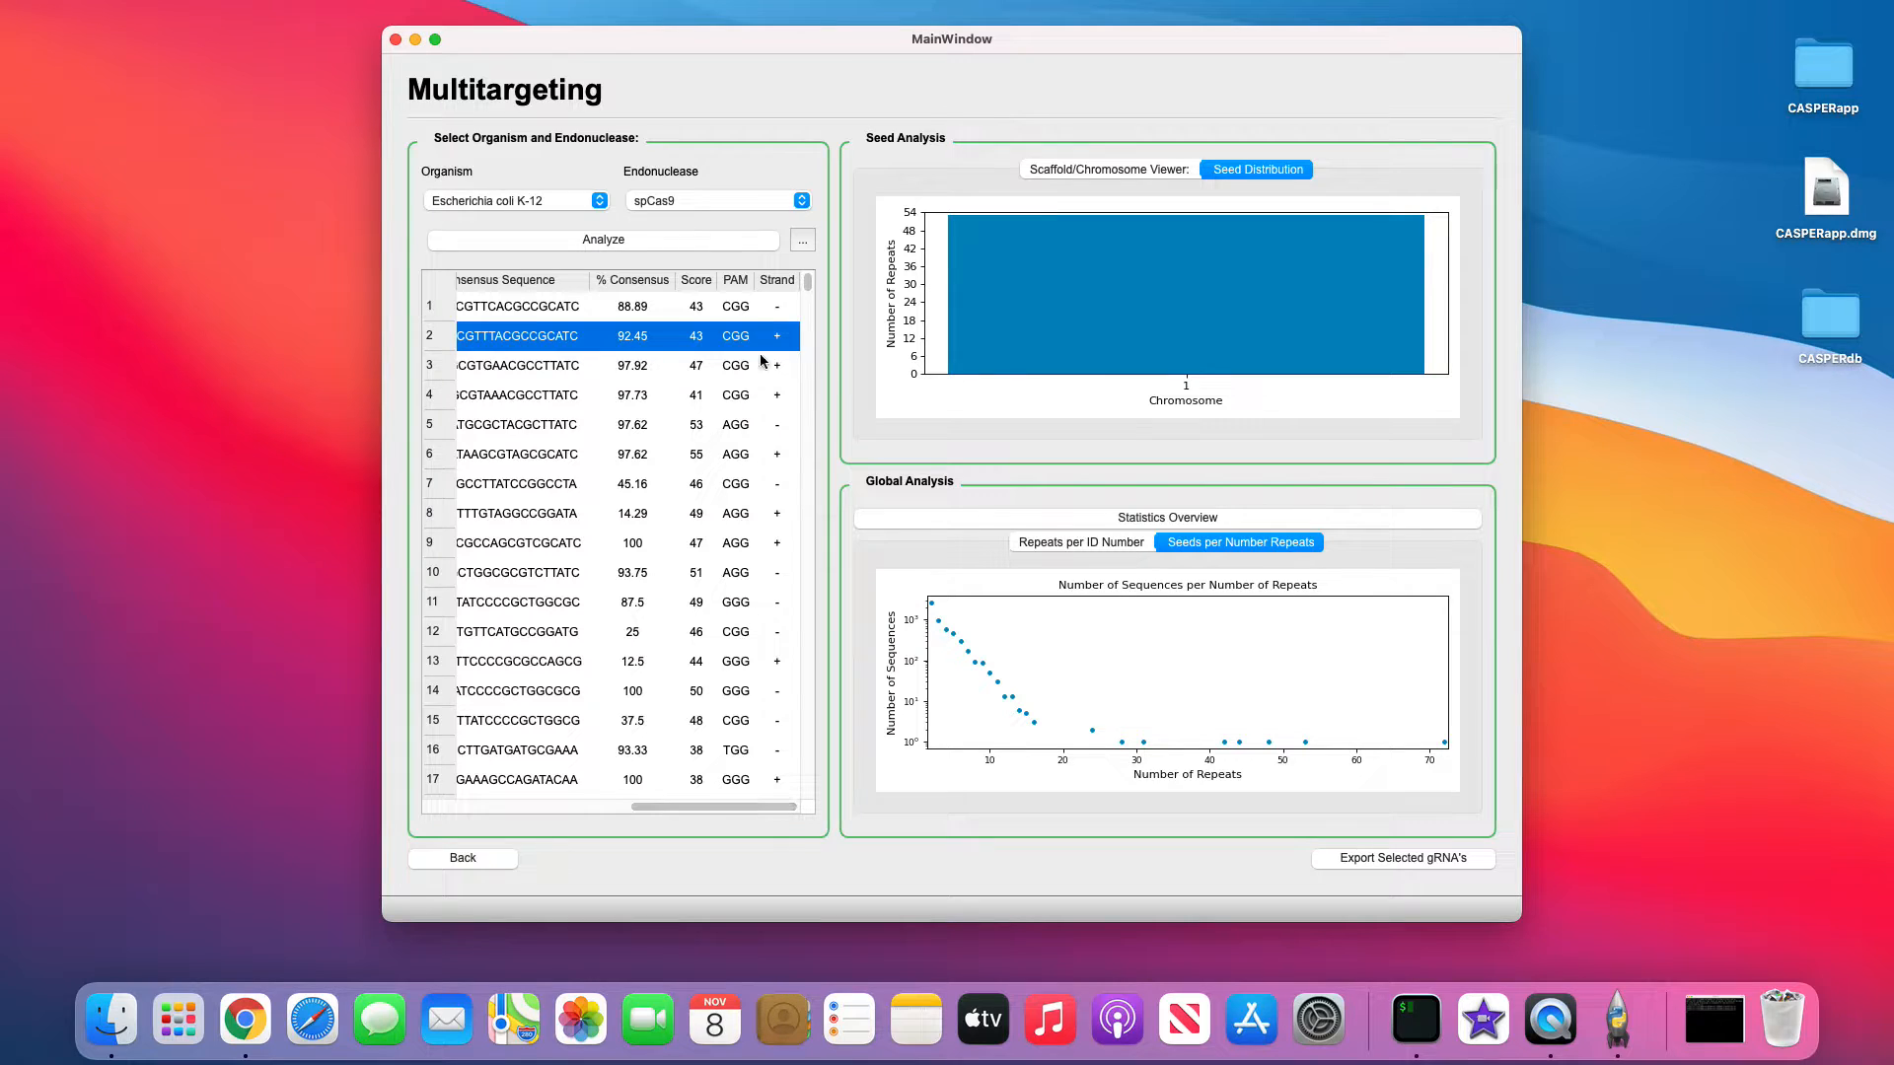
drag(758, 806, 539, 812)
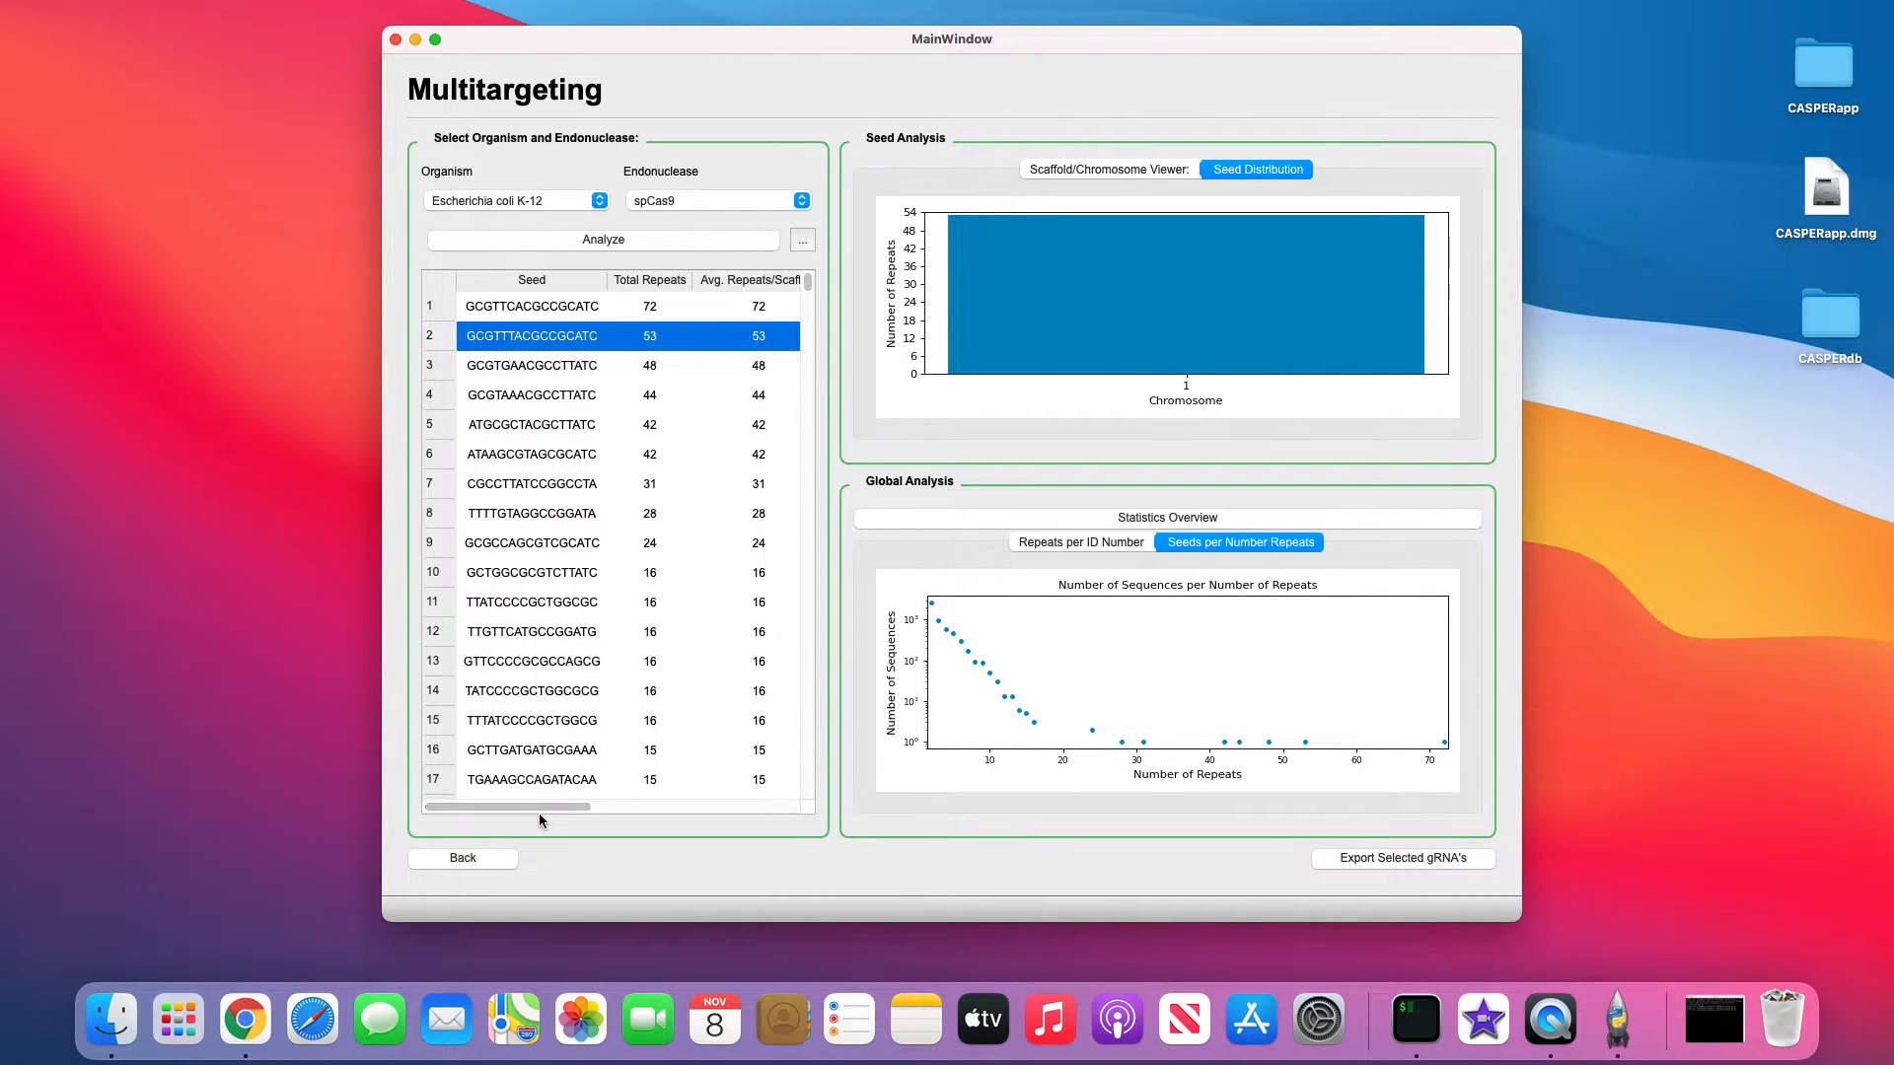
click(595, 347)
drag(595, 345, 616, 493)
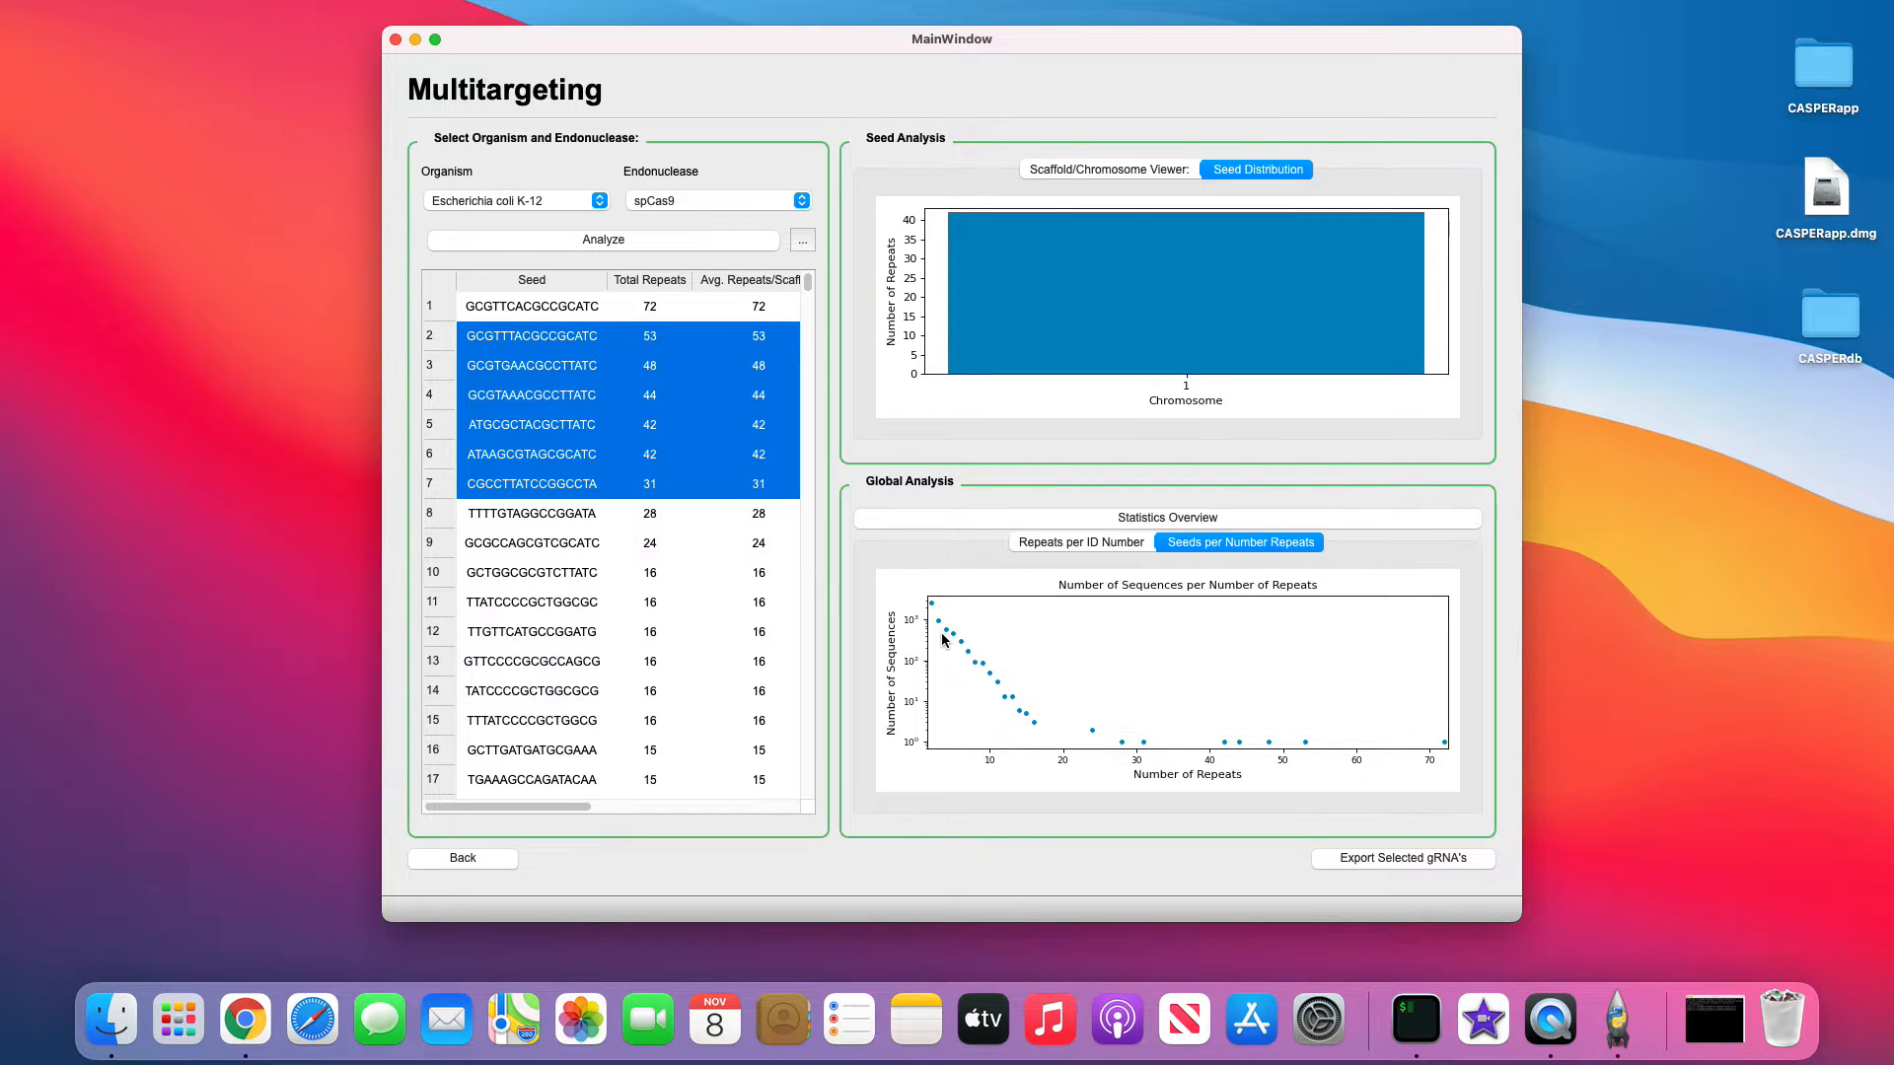
Step: Return to the main window, open the Population Analysis tool and enlarge its window
click(483, 861)
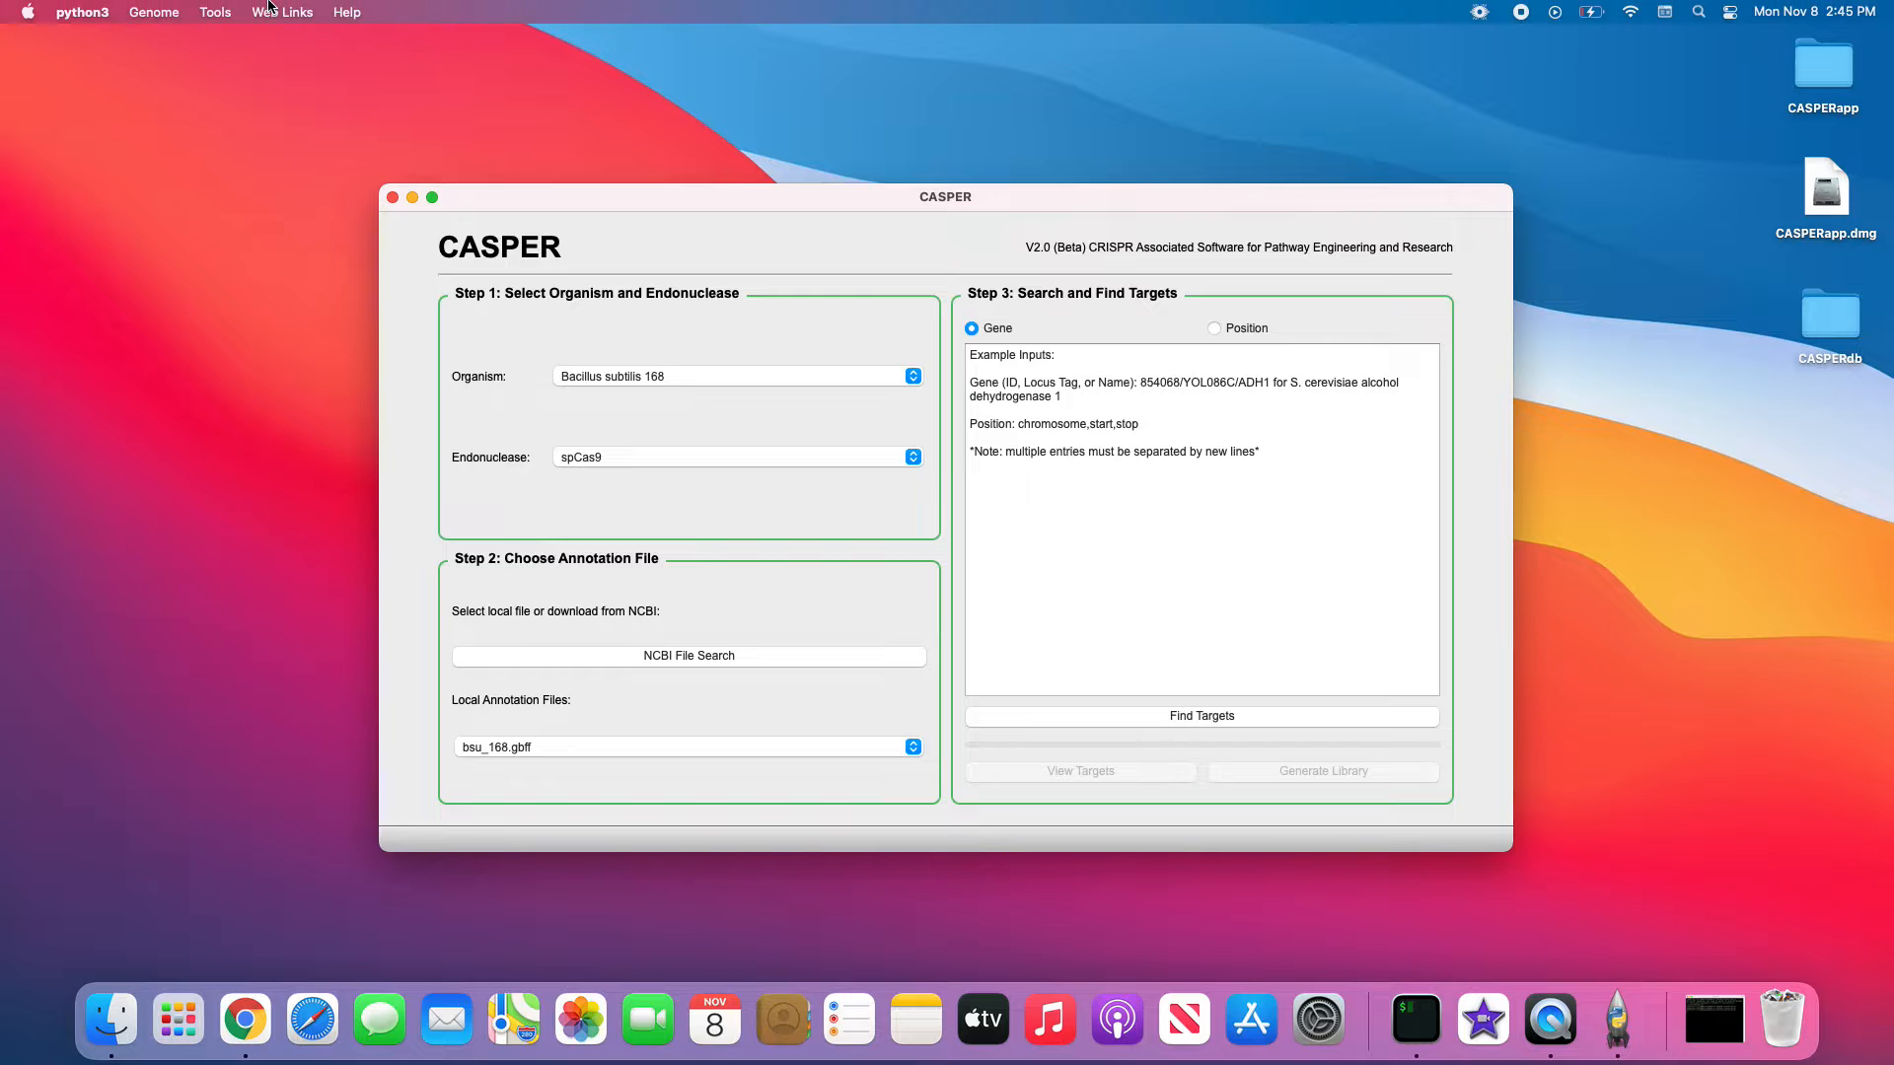
click(223, 8)
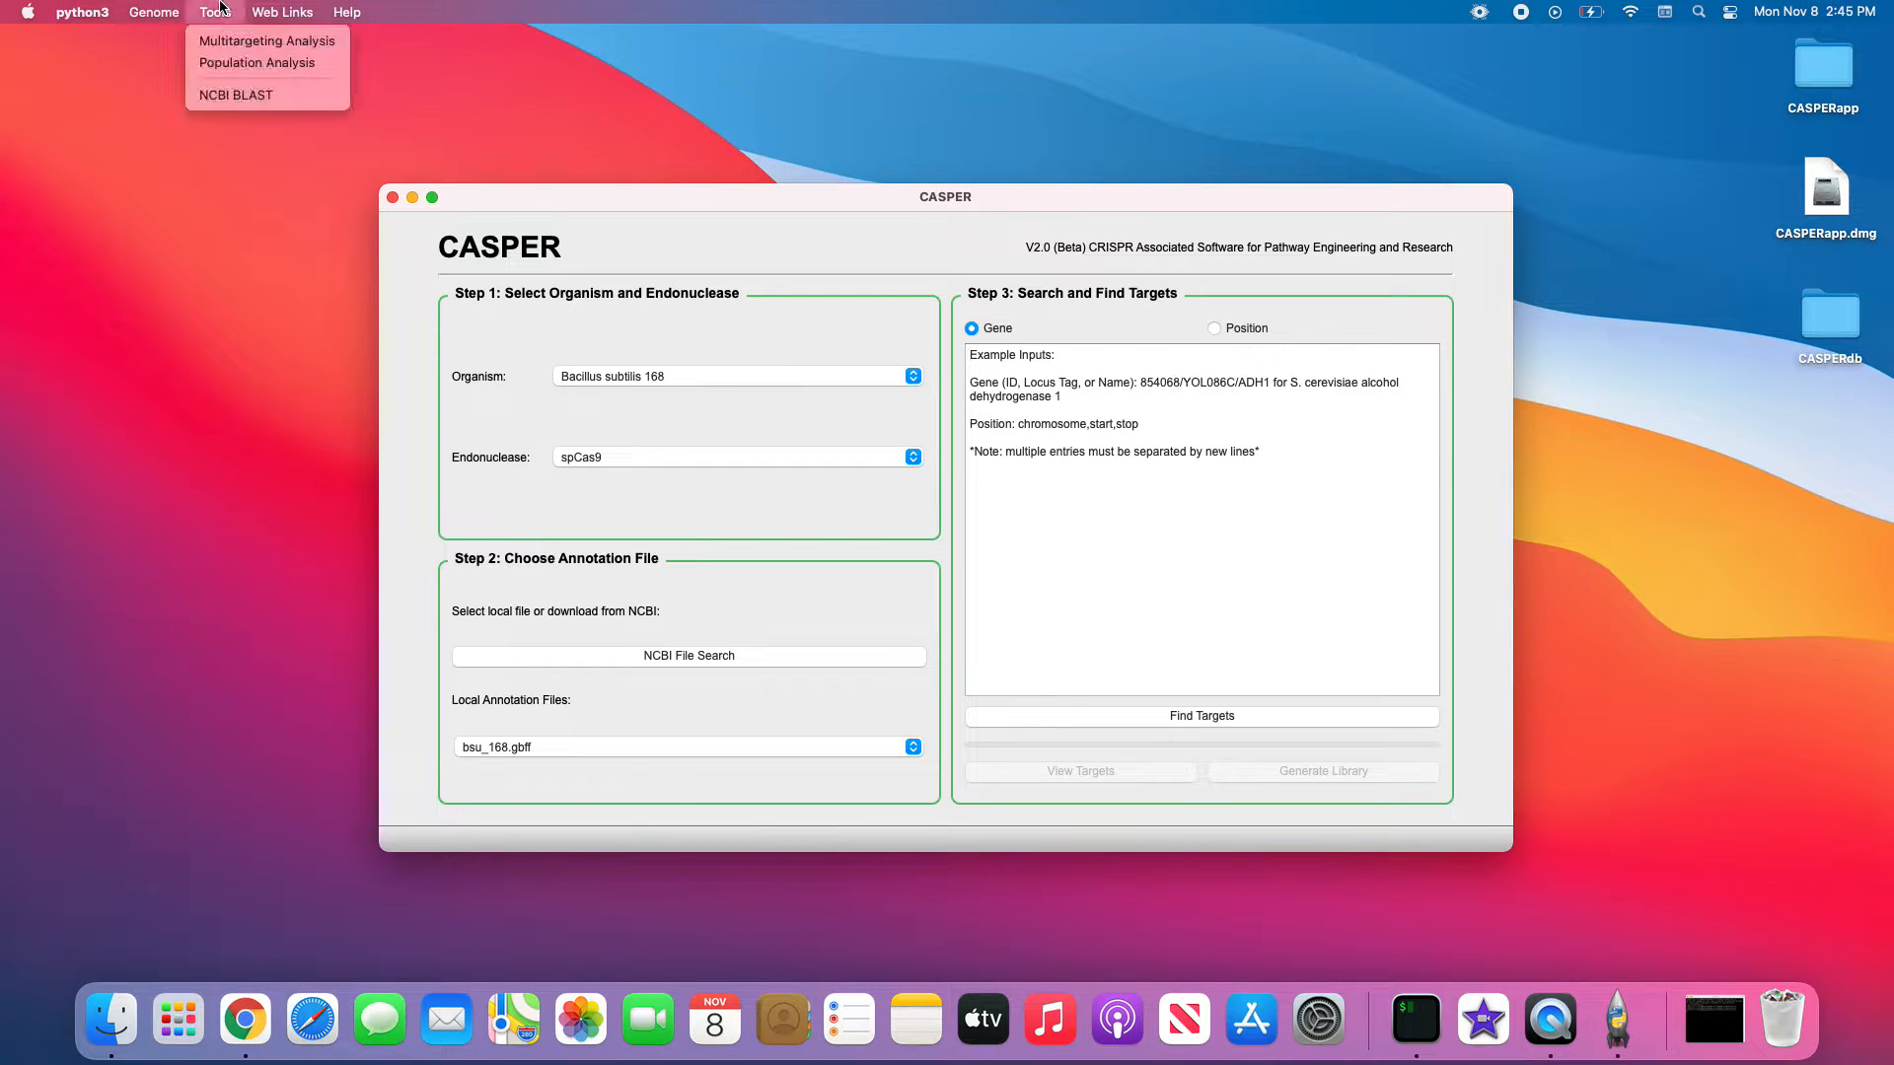
click(225, 65)
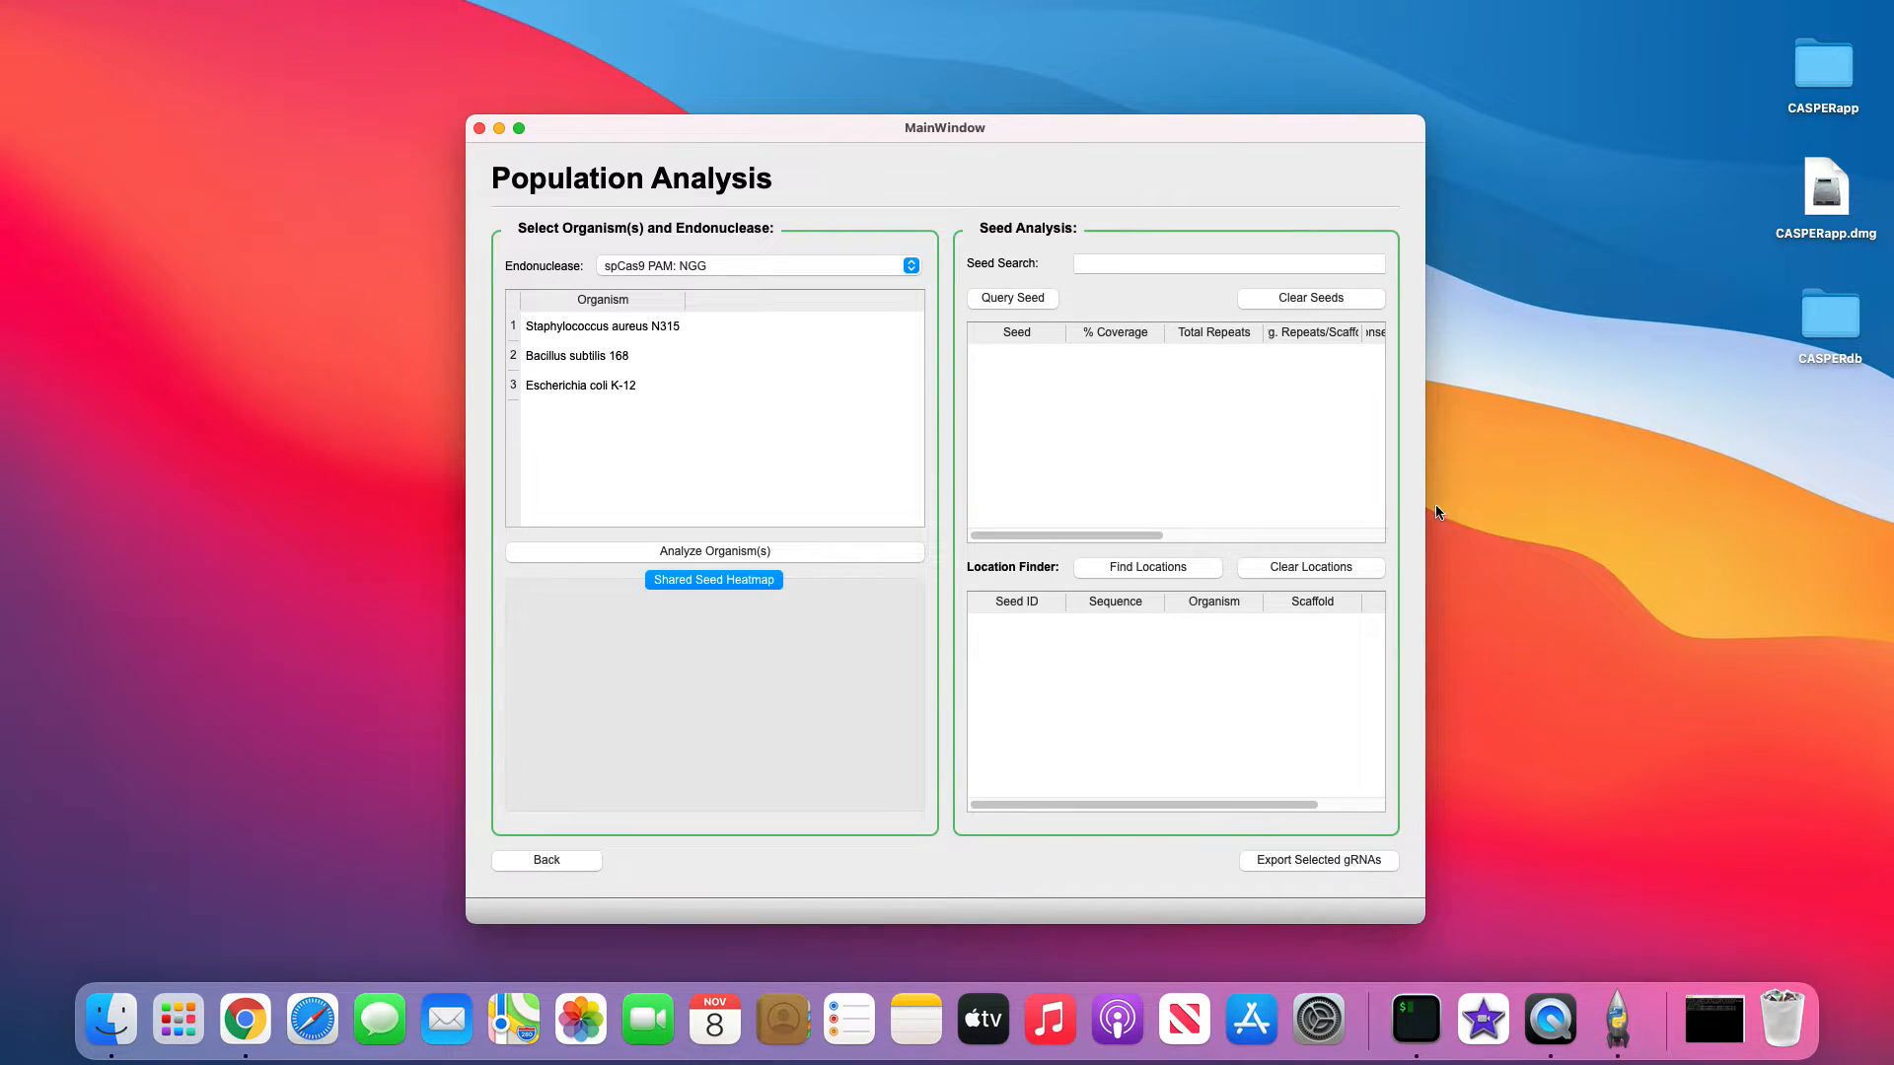
drag(1427, 504, 1557, 504)
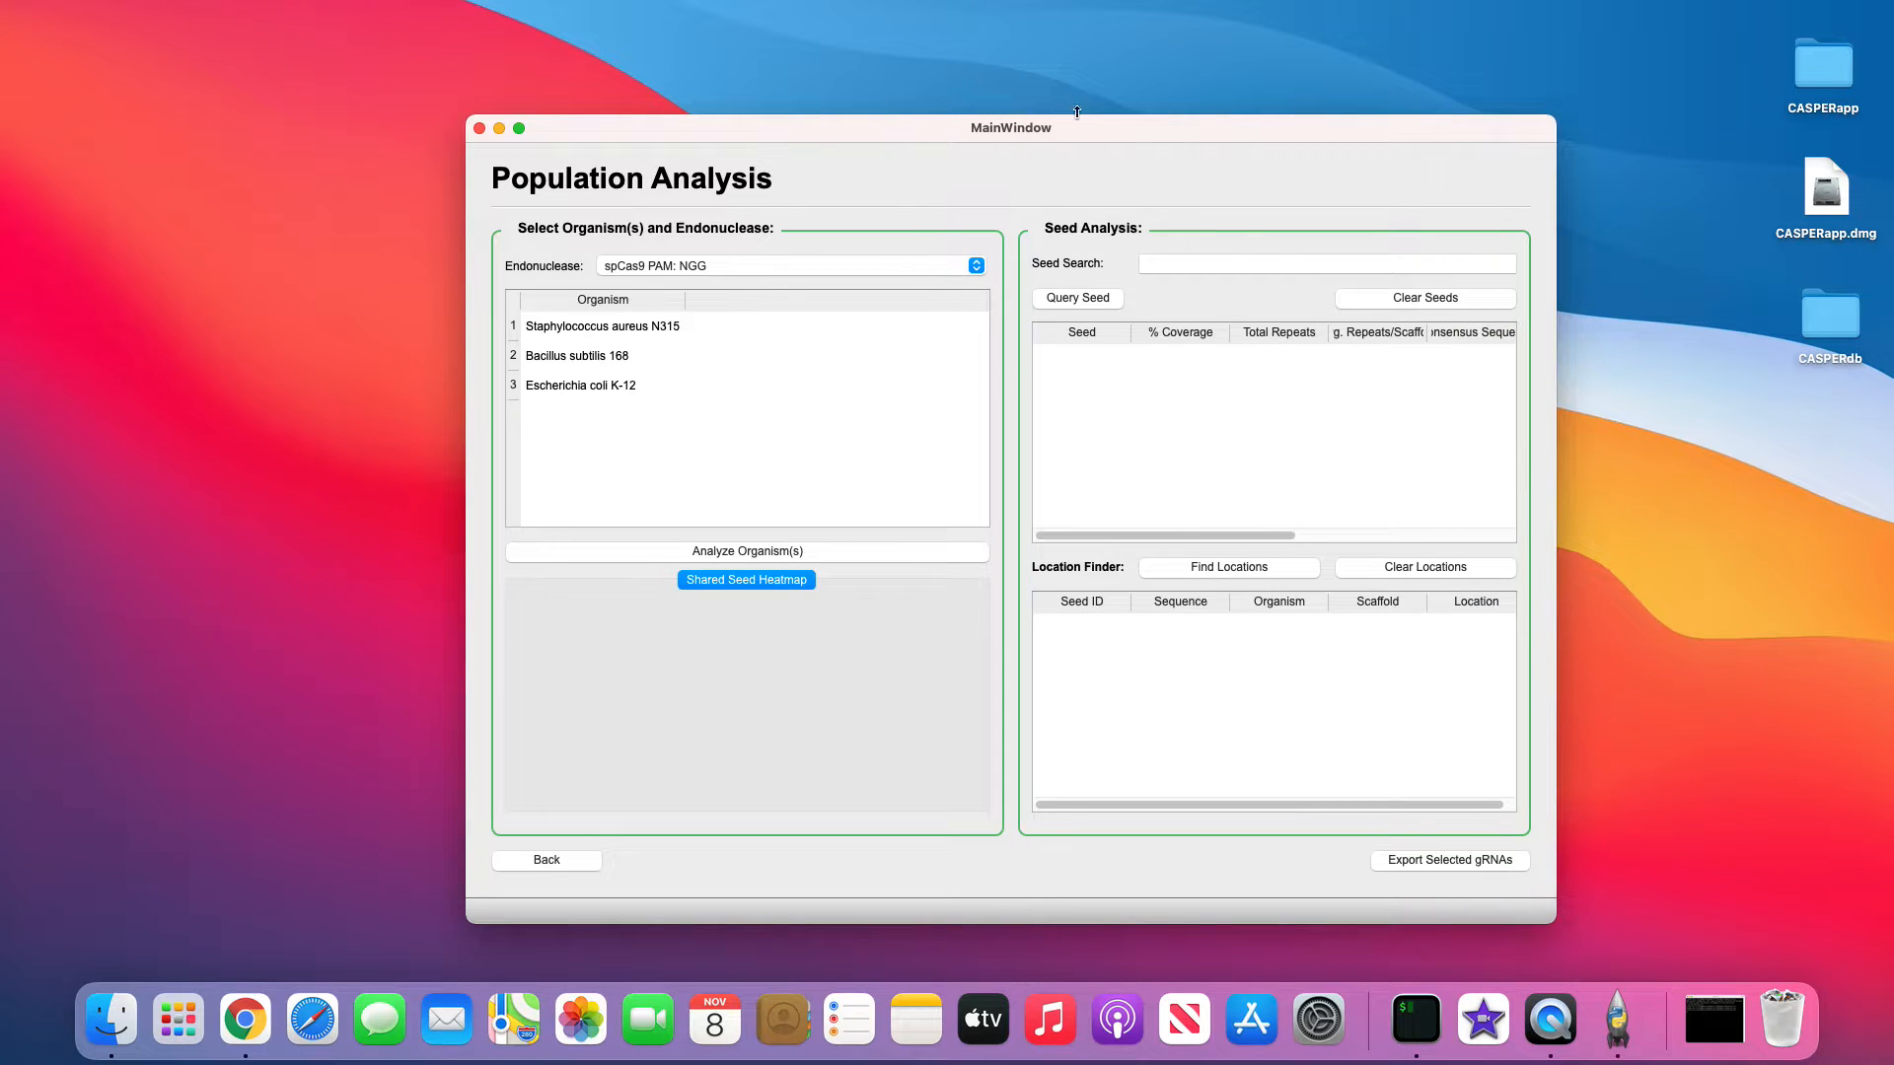
drag(990, 116, 986, 70)
drag(964, 59, 925, 54)
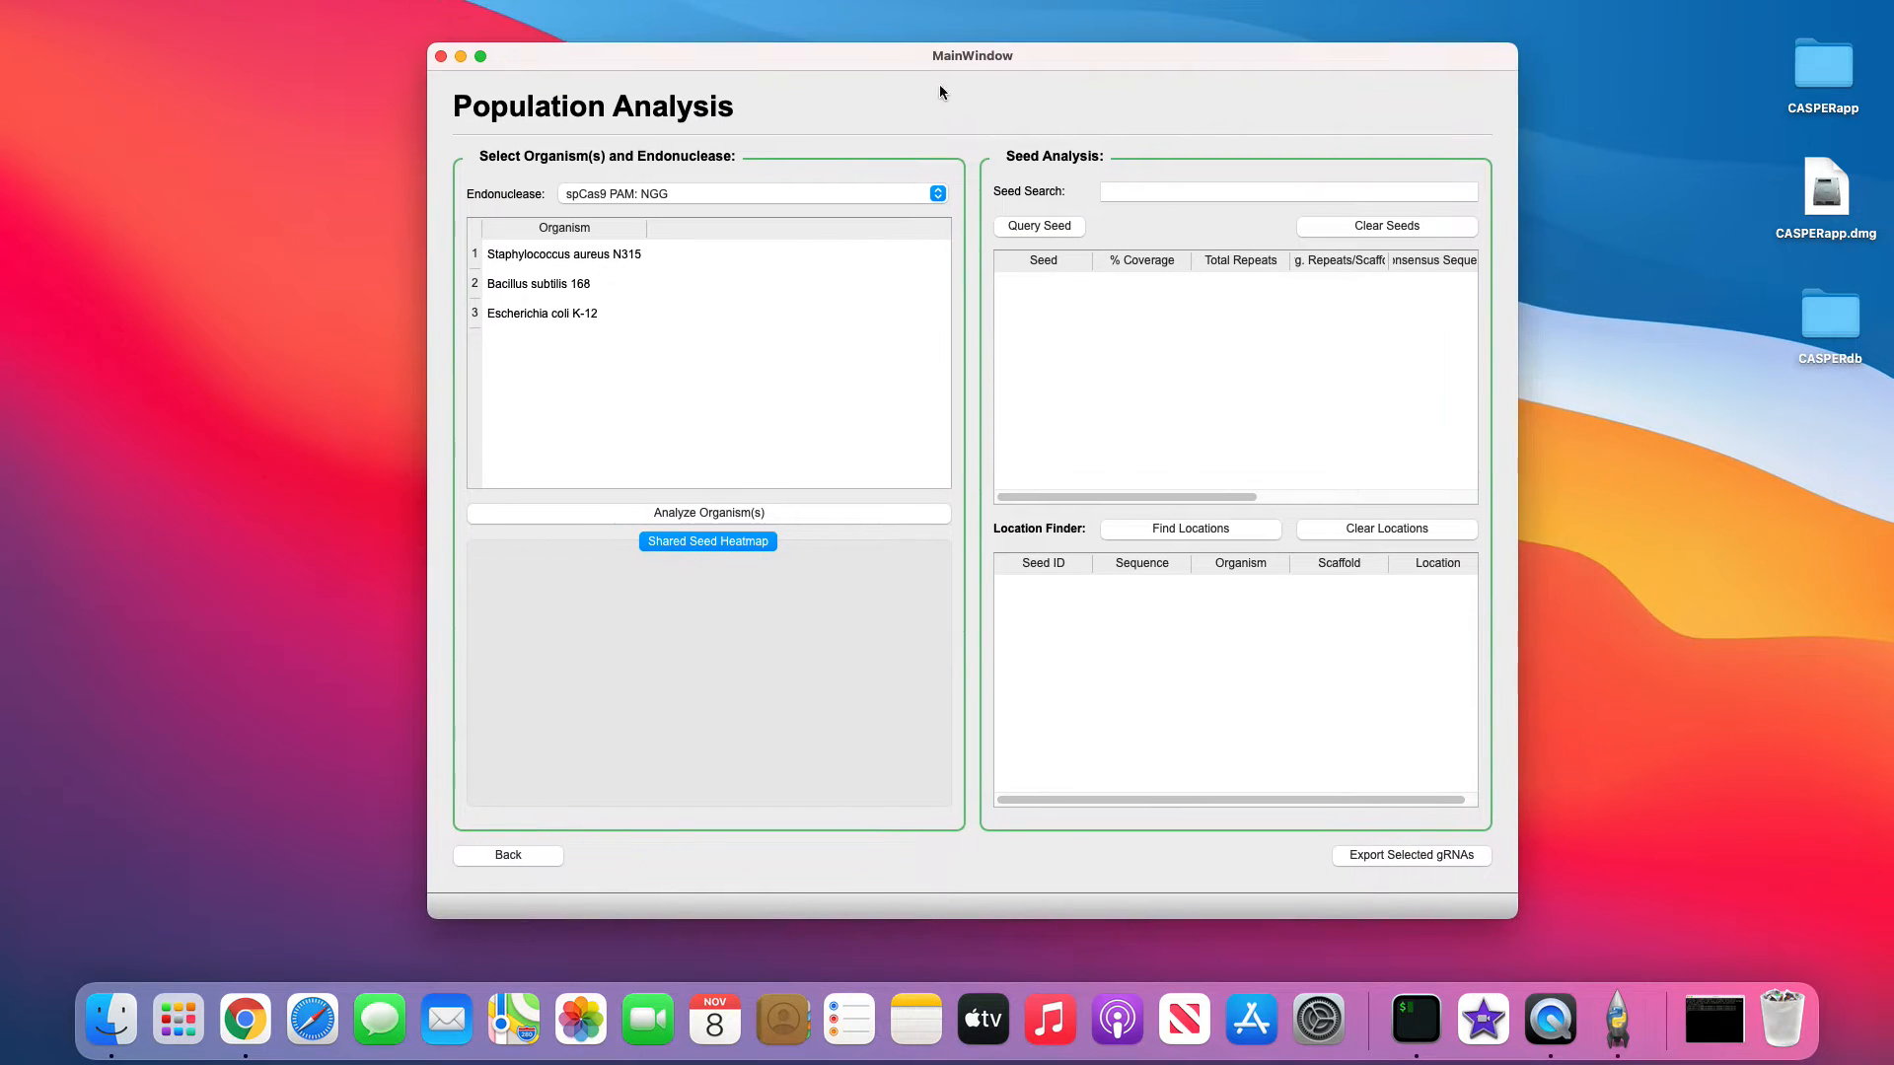
drag(1518, 347, 1565, 348)
Step: Analyze Staphylococcus aureus N315, Bacillus subtilis 168 and Escherichia coli K-12 together for shared spCas9 seeds
drag(626, 255, 596, 320)
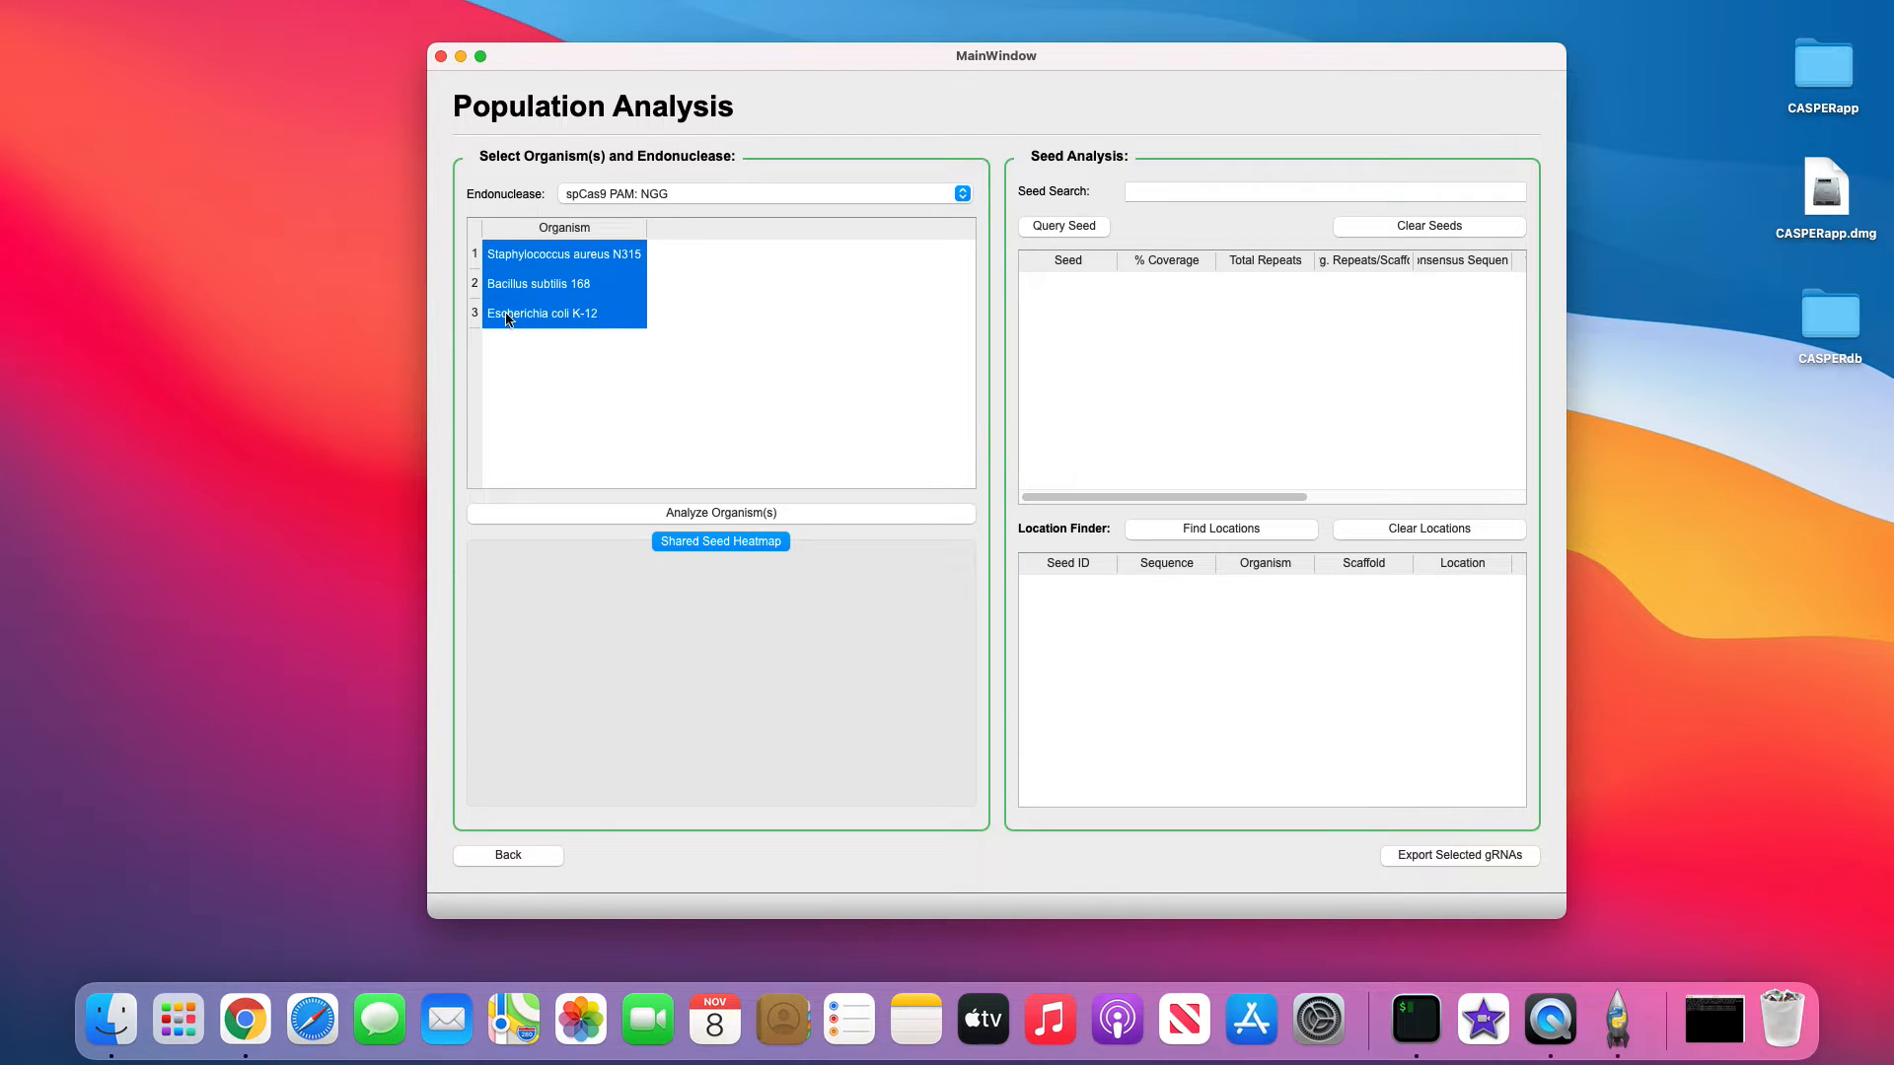
mouse_move(596, 318)
mouse_down()
mouse_move(583, 232)
mouse_move(577, 311)
mouse_up()
click(748, 511)
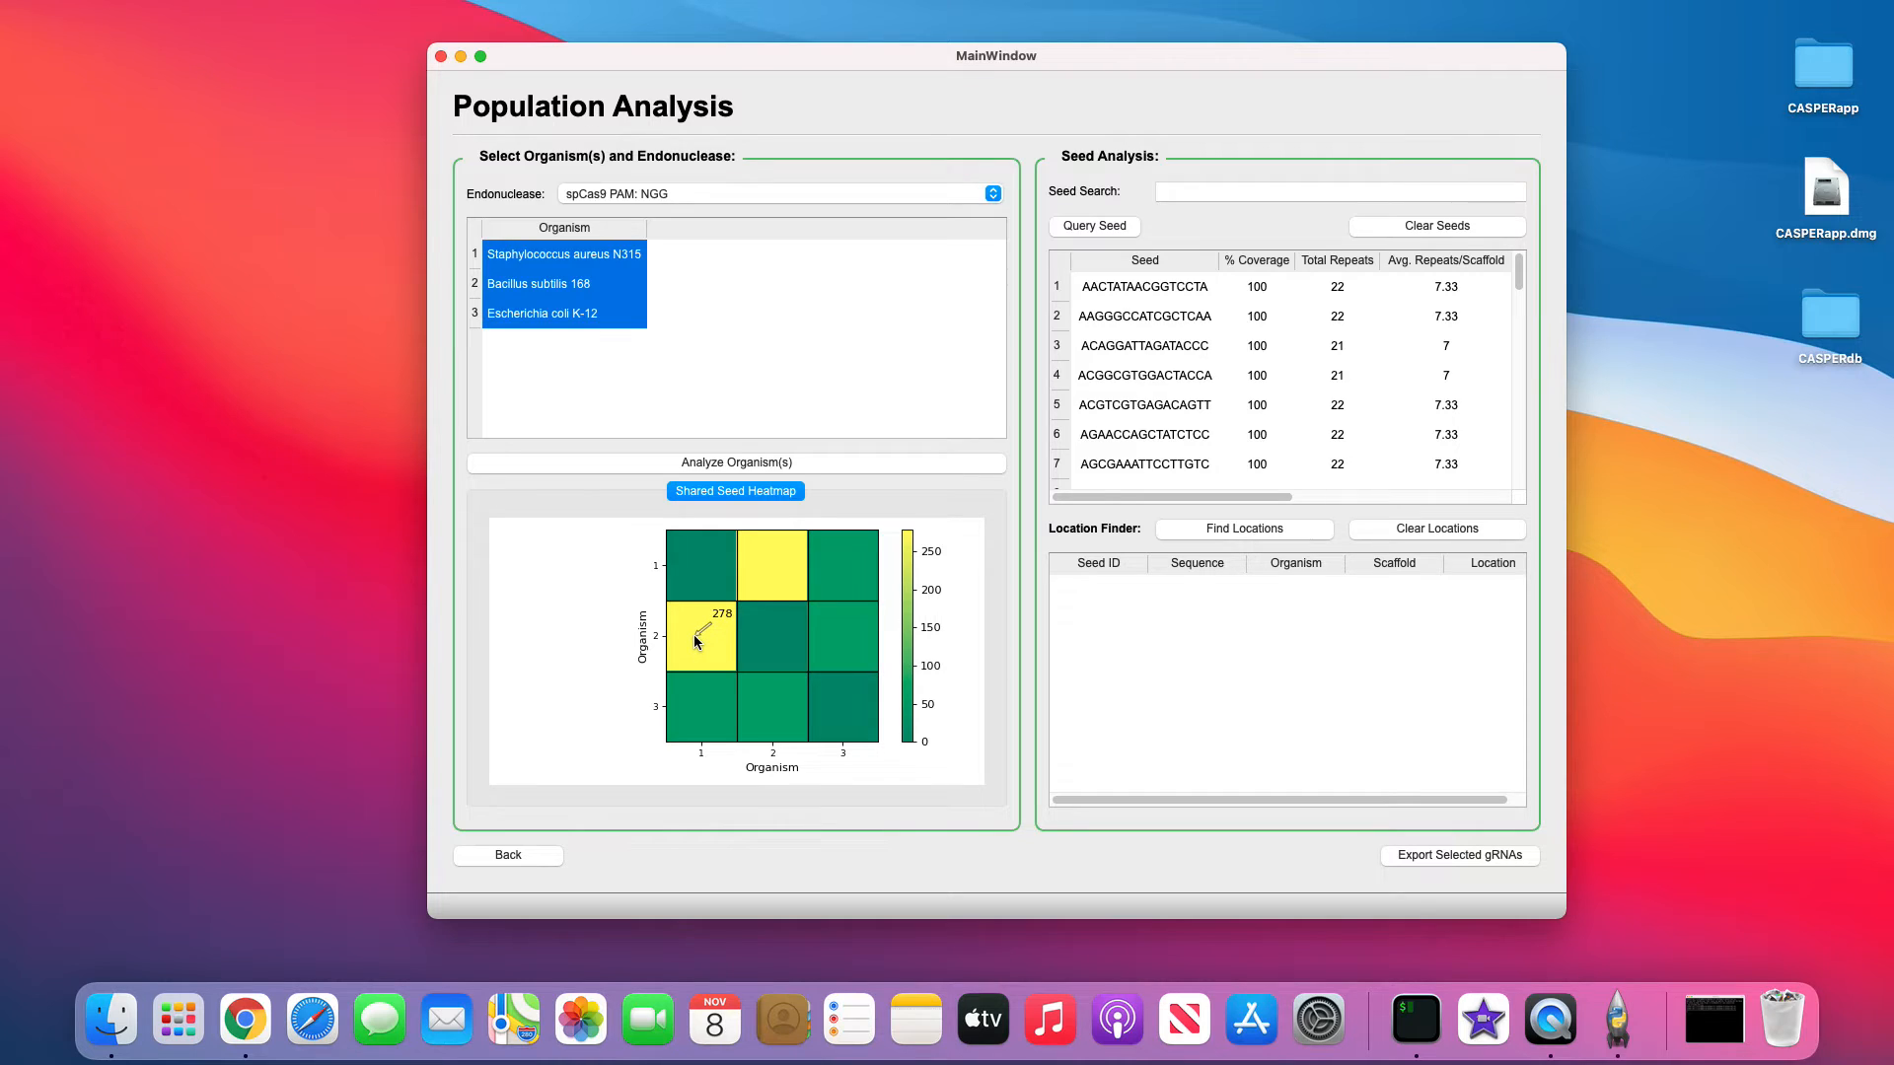
Step: Examine the shared seed heatmap's values and look through the table of seeds conserved among the three organisms
mouse_move(695, 635)
mouse_move(584, 639)
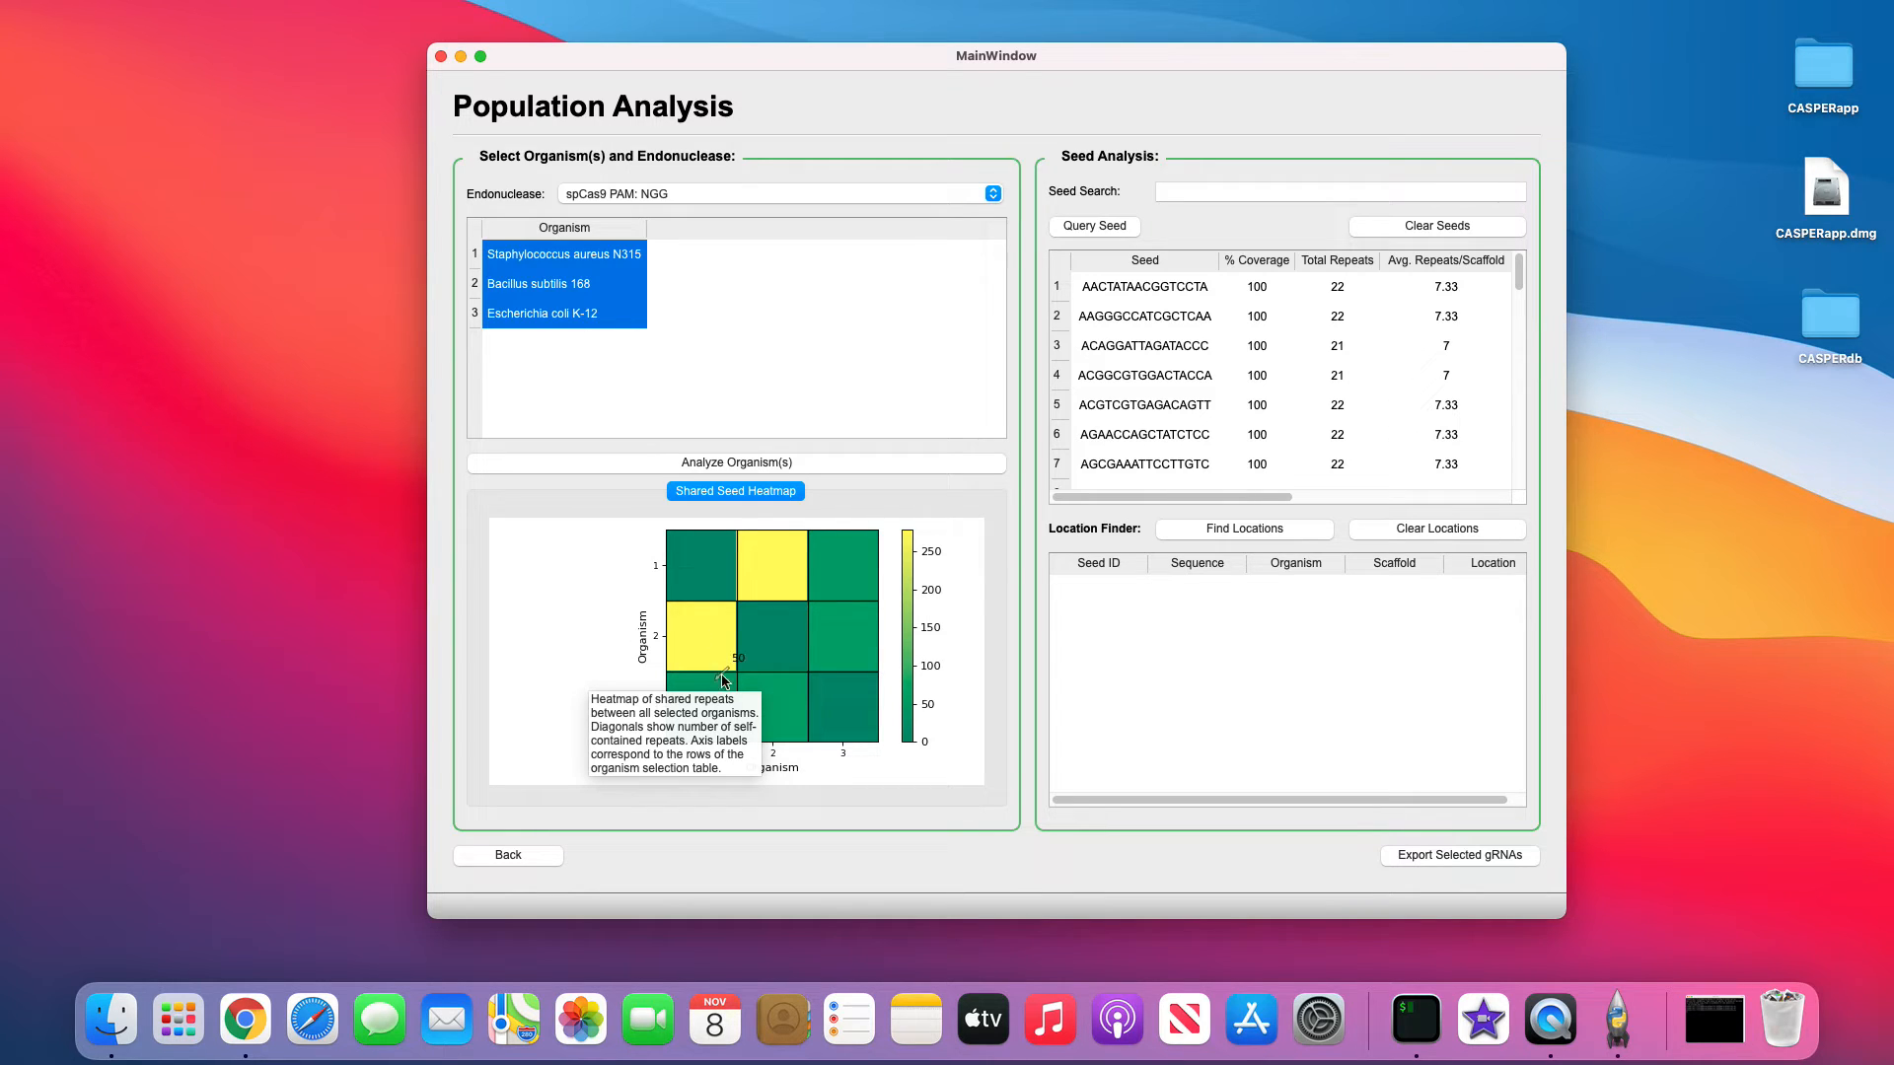
scroll(1154, 494, right, 5)
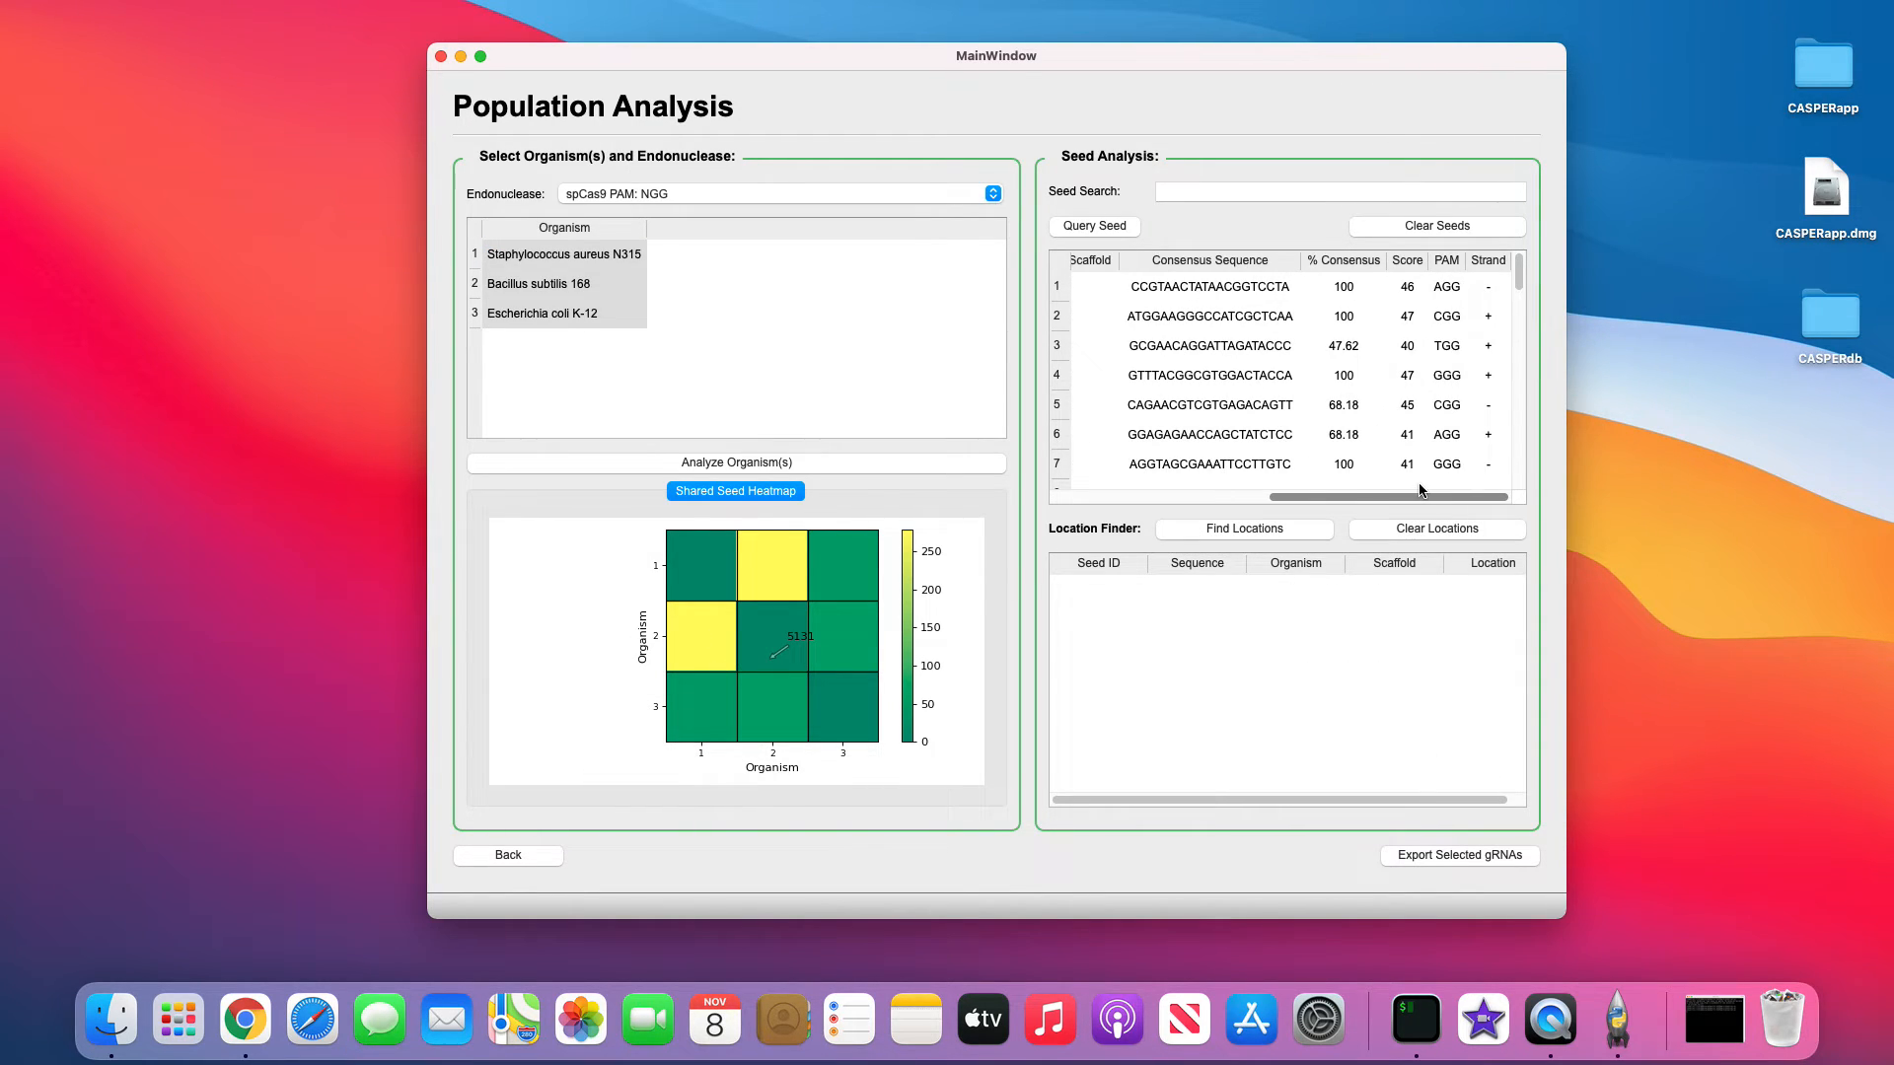
scroll(1280, 484, left, 5)
scroll(1215, 427, down, 12)
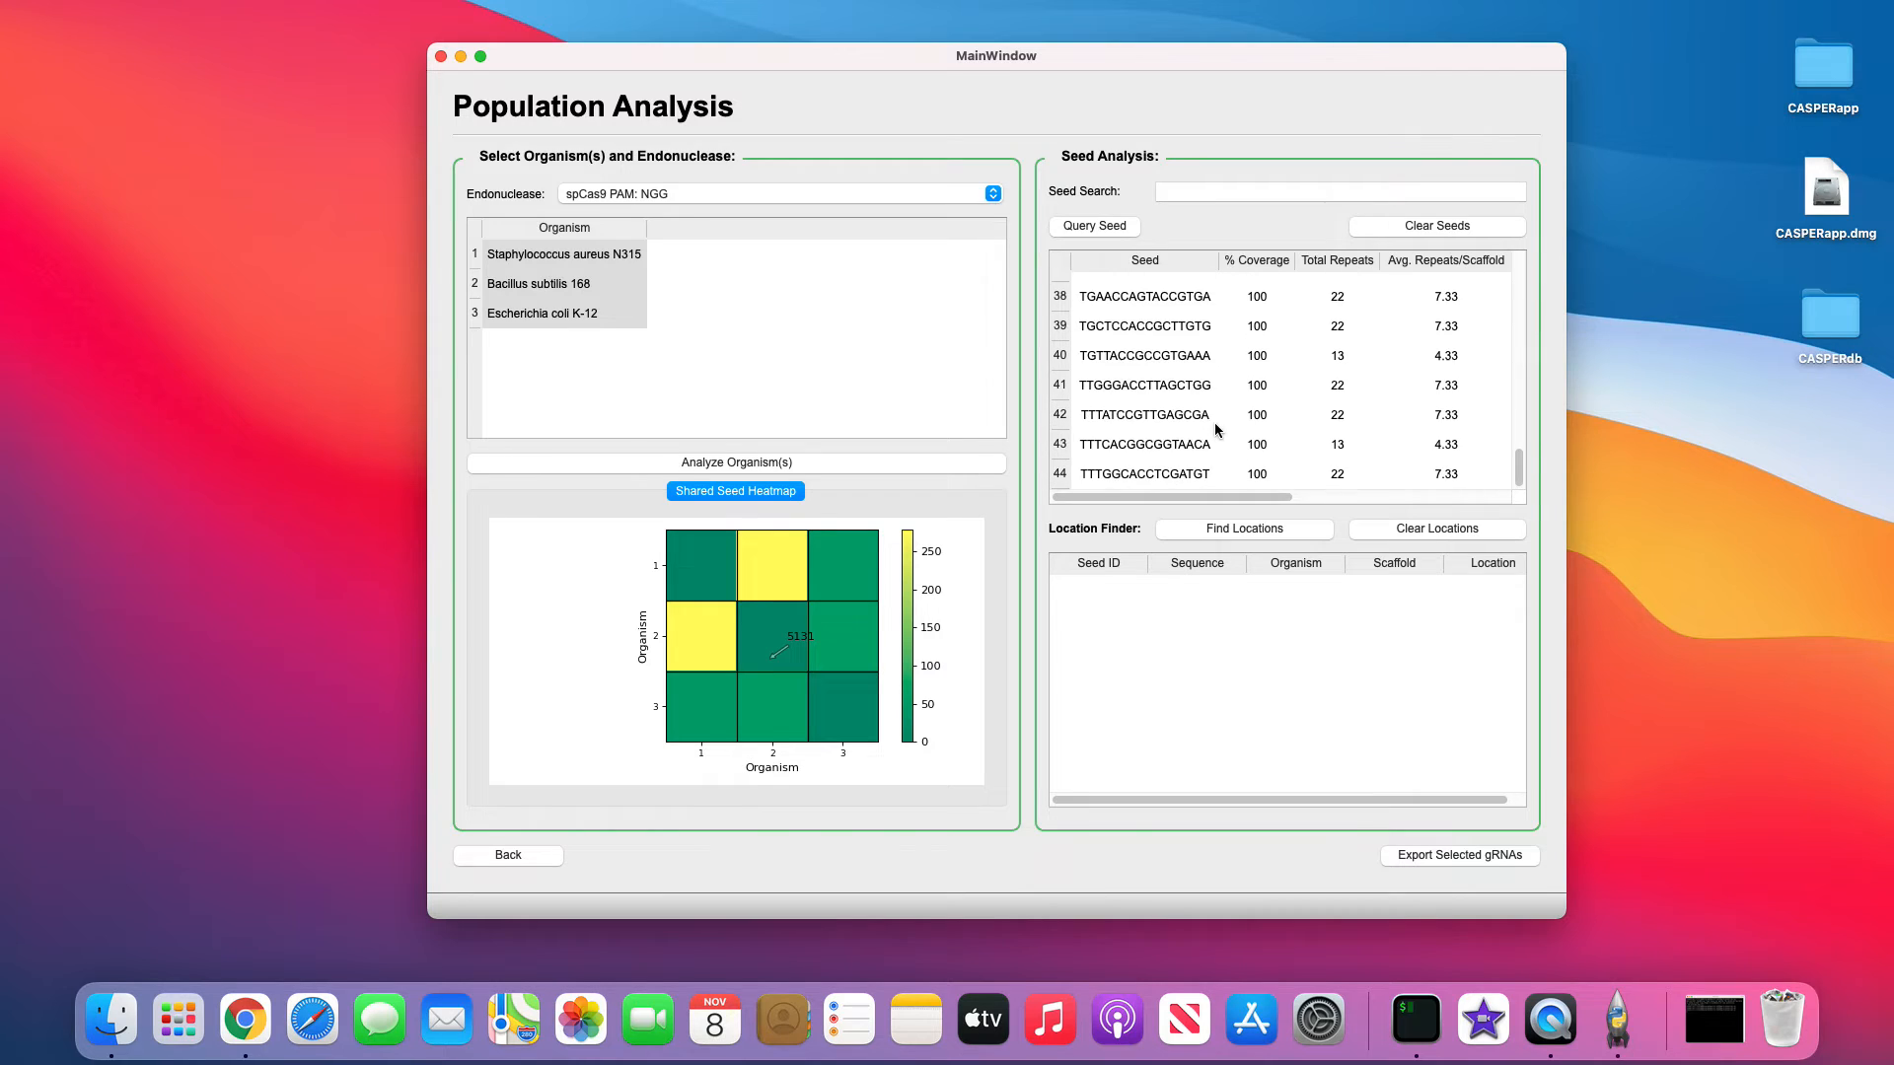
scroll(1209, 434, up, 12)
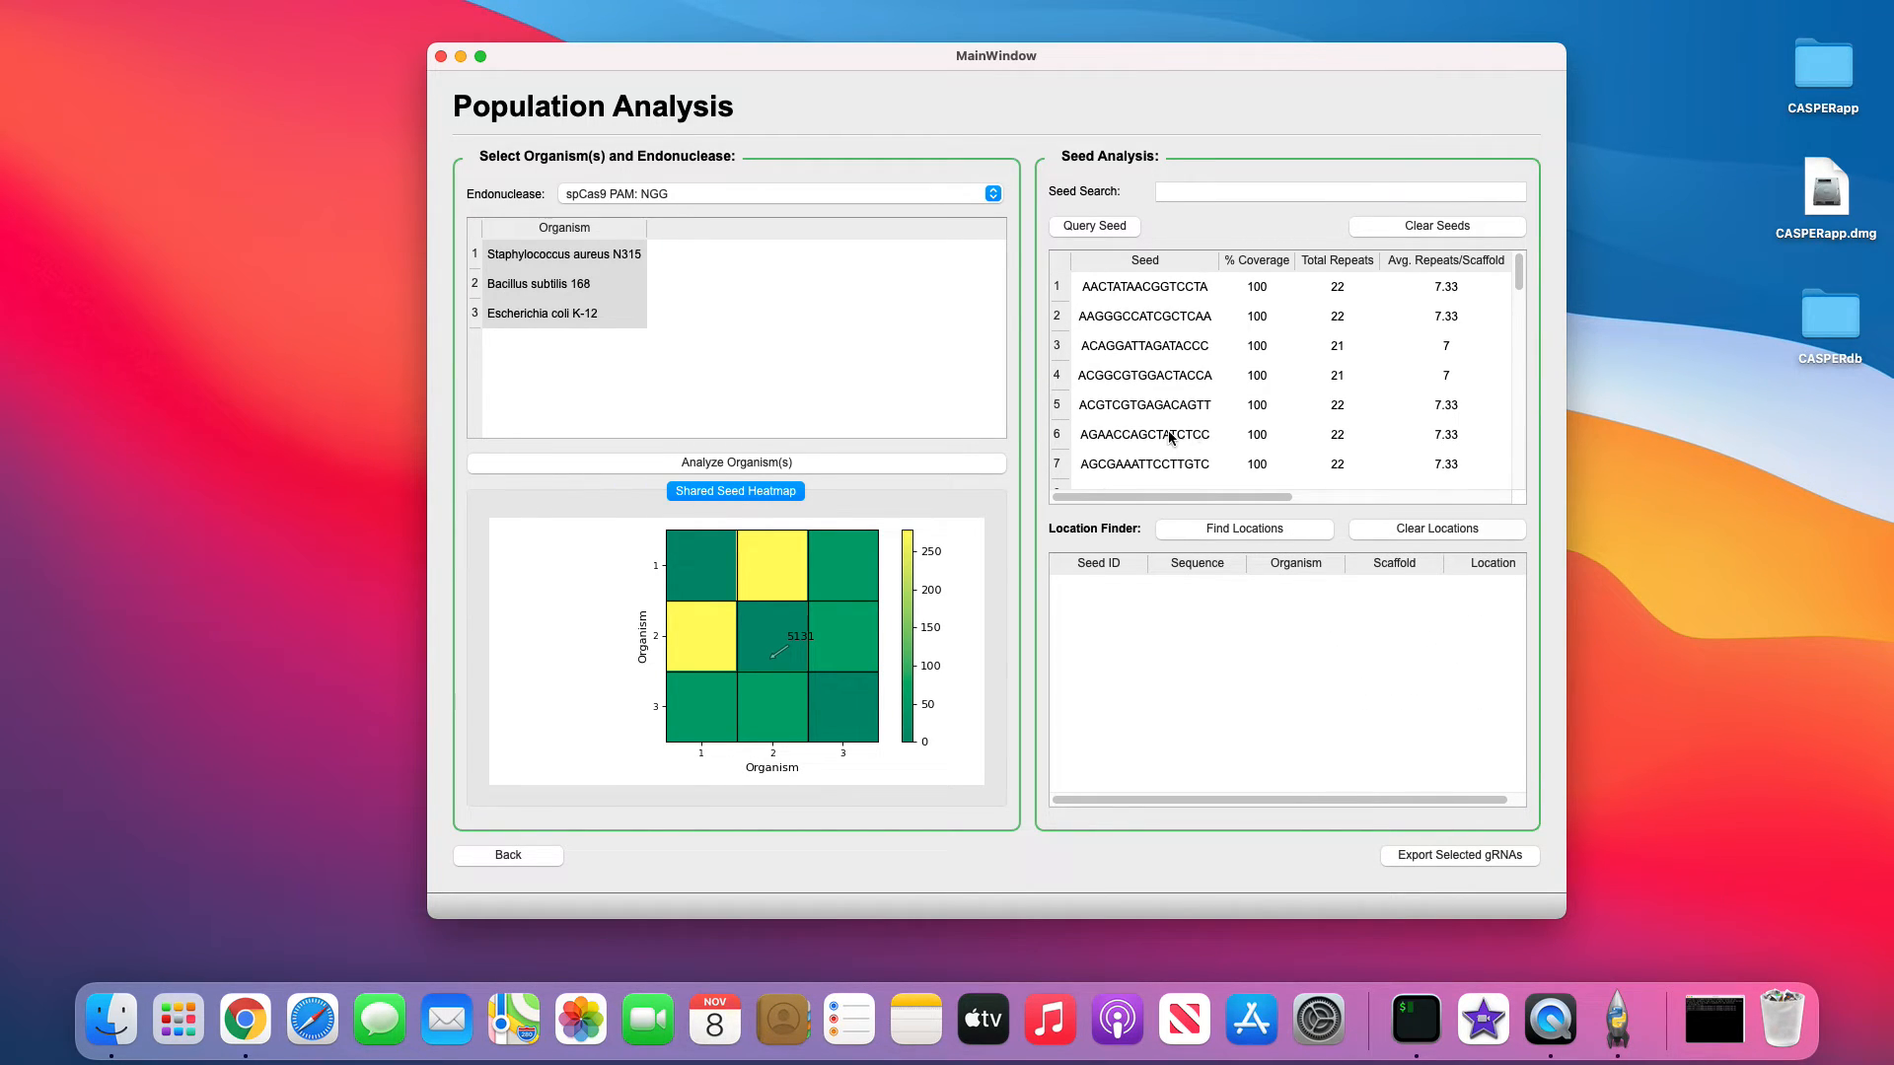
click(586, 355)
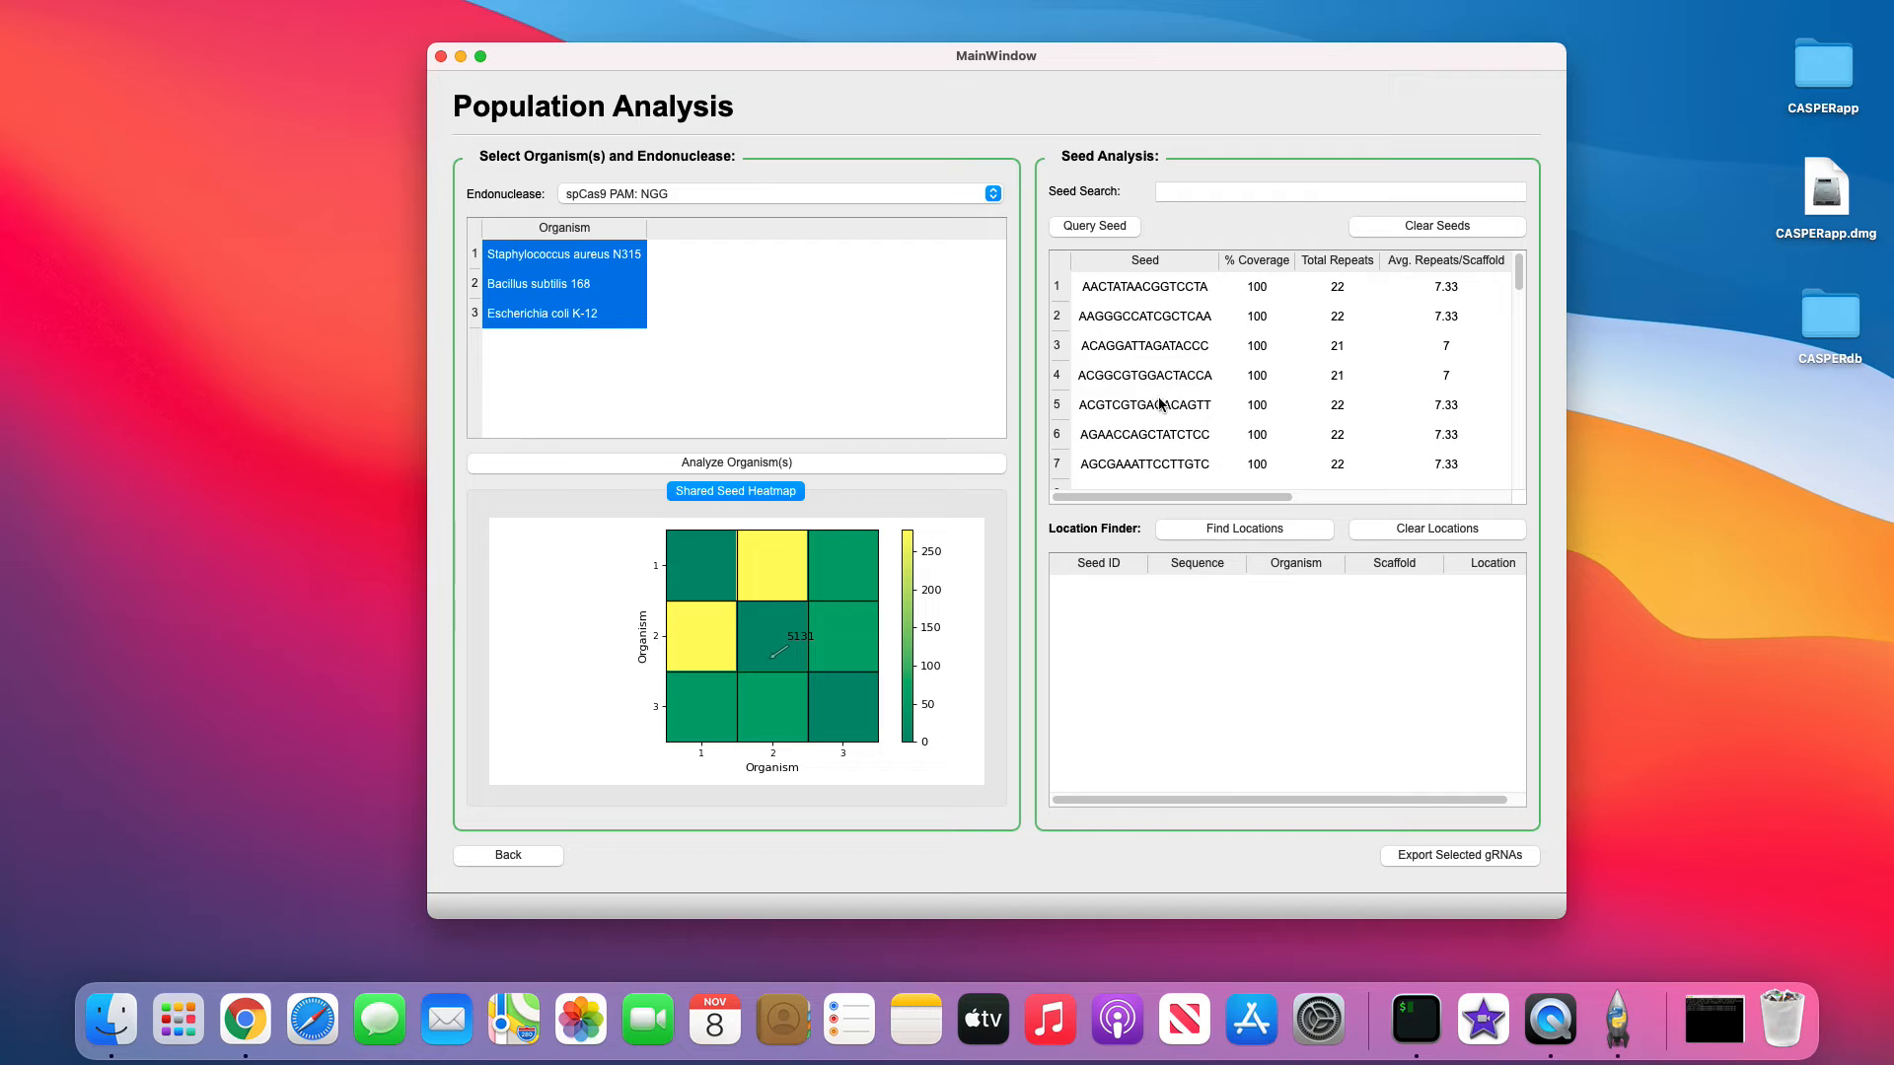
Step: Find the locations of the first shared seed, AACTATAACGGTCCTA, and review them across all three organisms
click(1168, 288)
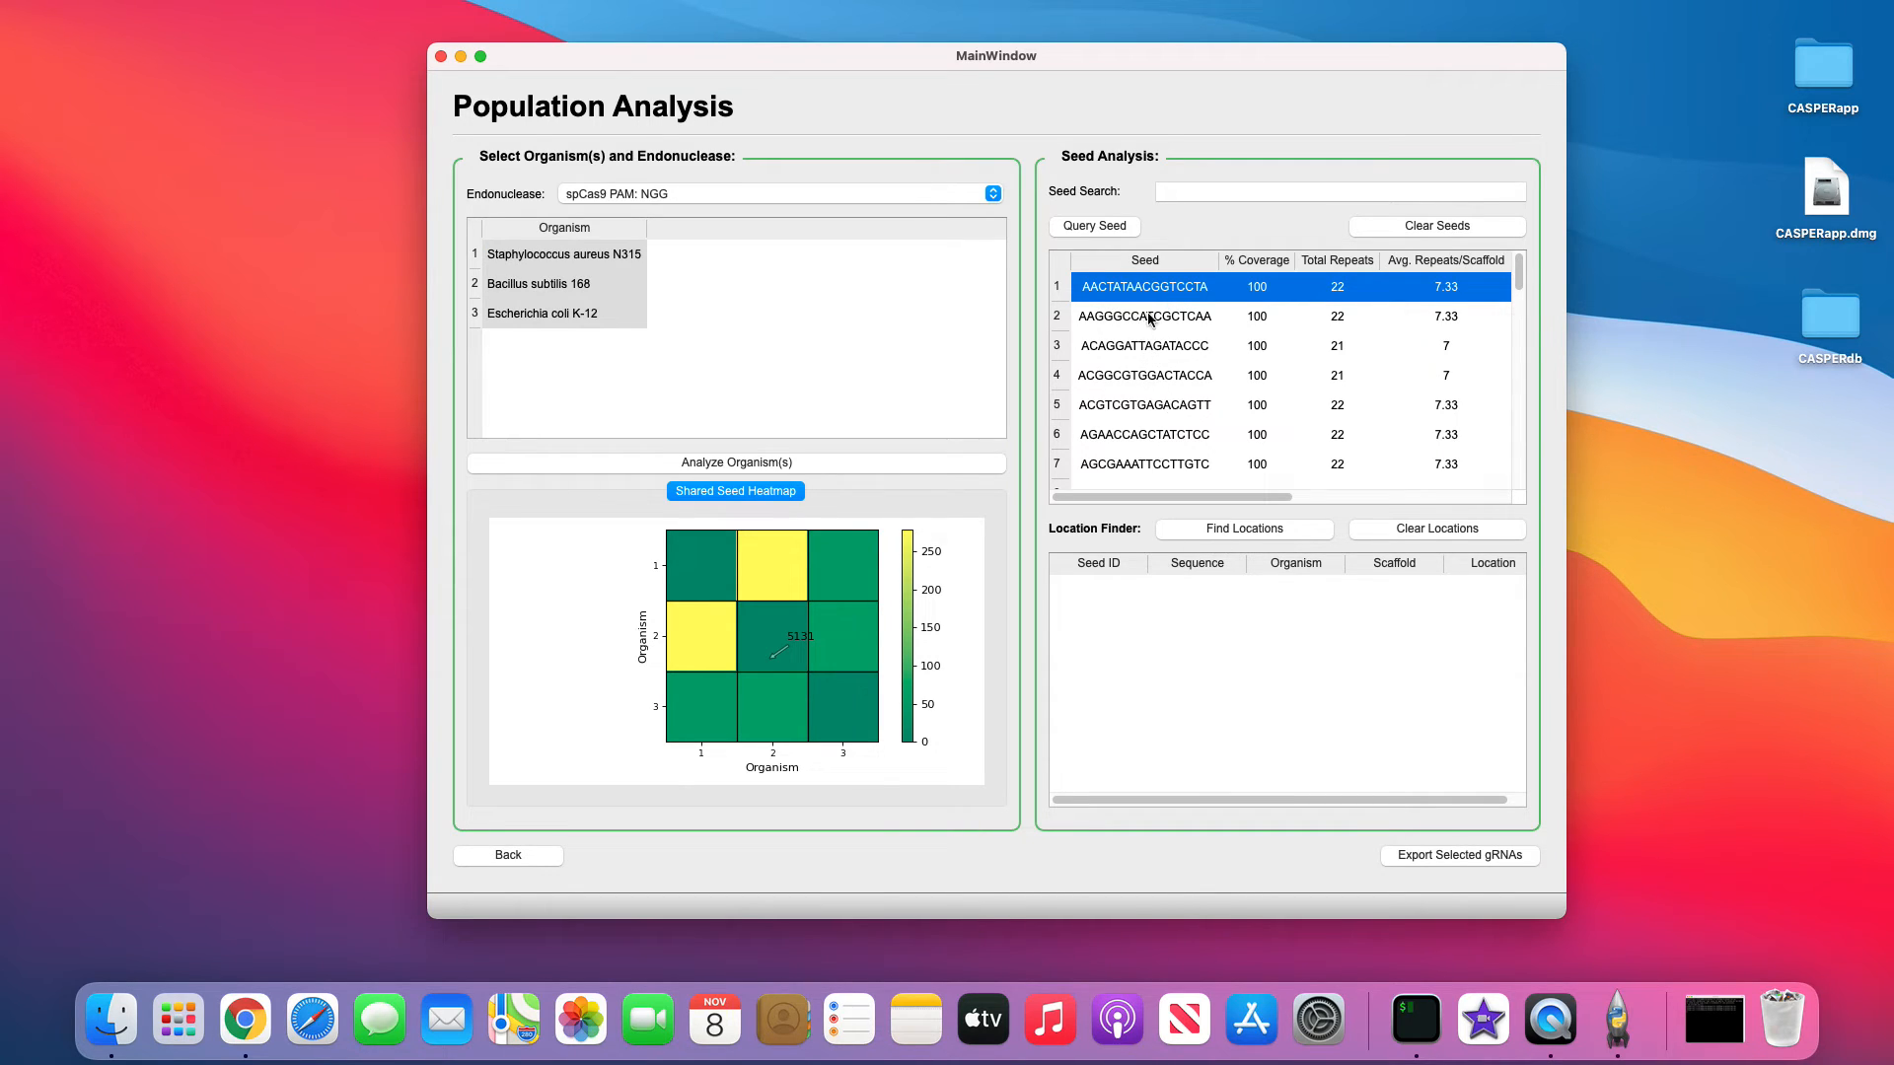
click(1241, 528)
scroll(1231, 793, right, 5)
scroll(1357, 750, down, 10)
scroll(1357, 750, up, 10)
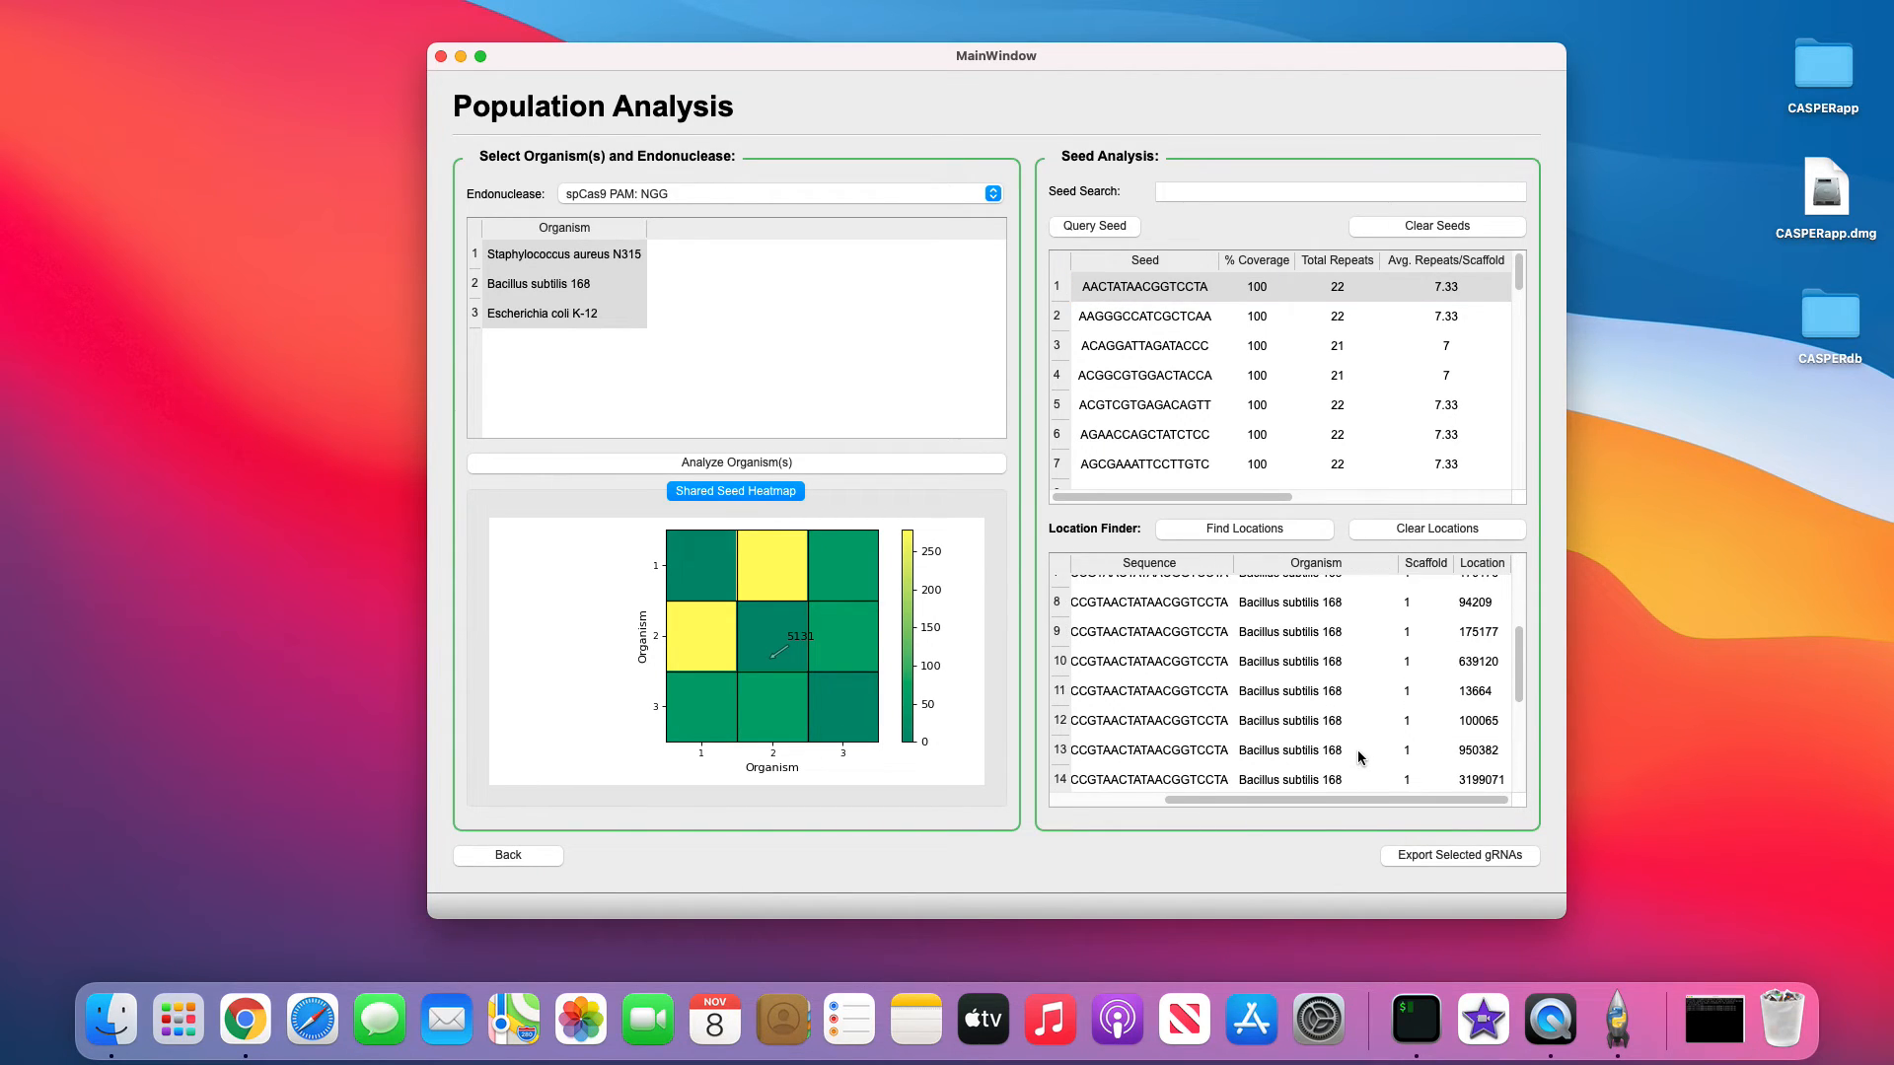
drag(1293, 795, 1354, 797)
scroll(1259, 733, down, 5)
scroll(1259, 733, down, 2)
scroll(1333, 735, up, 5)
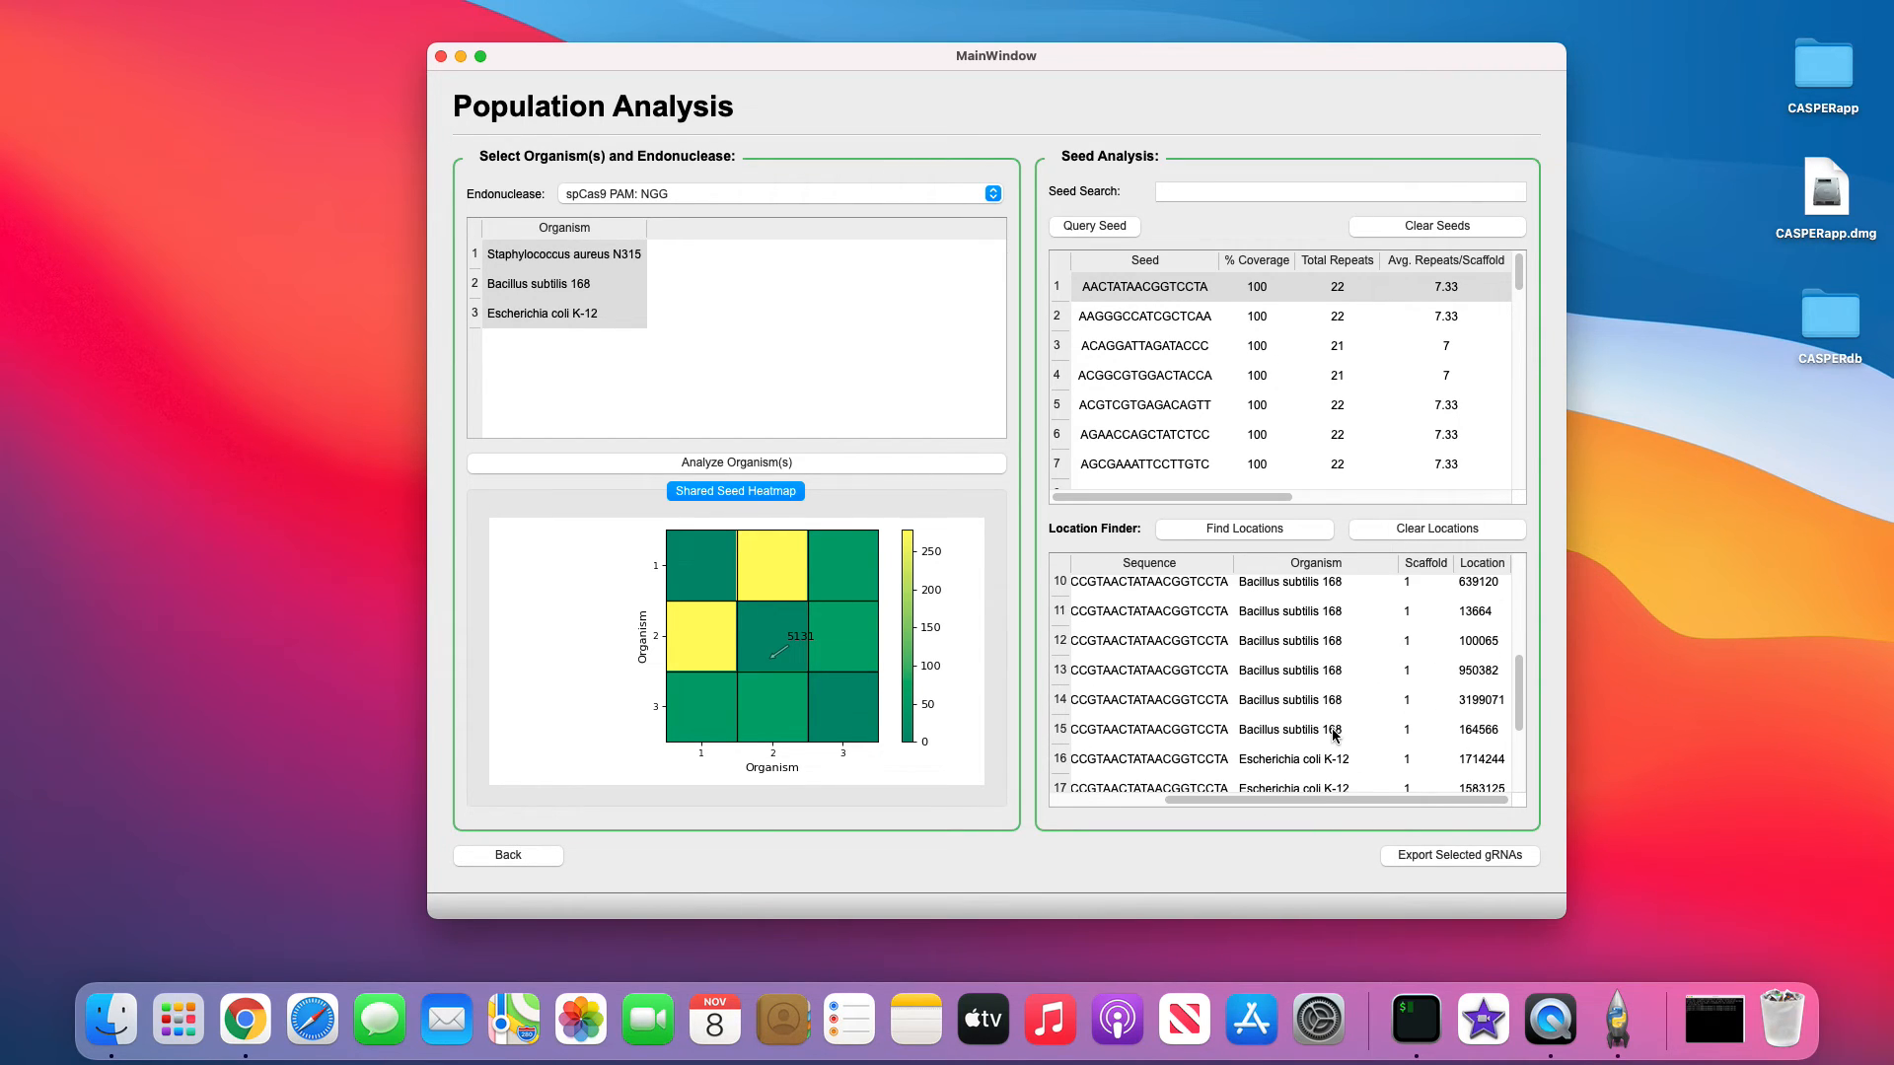
scroll(1333, 735, up, 2)
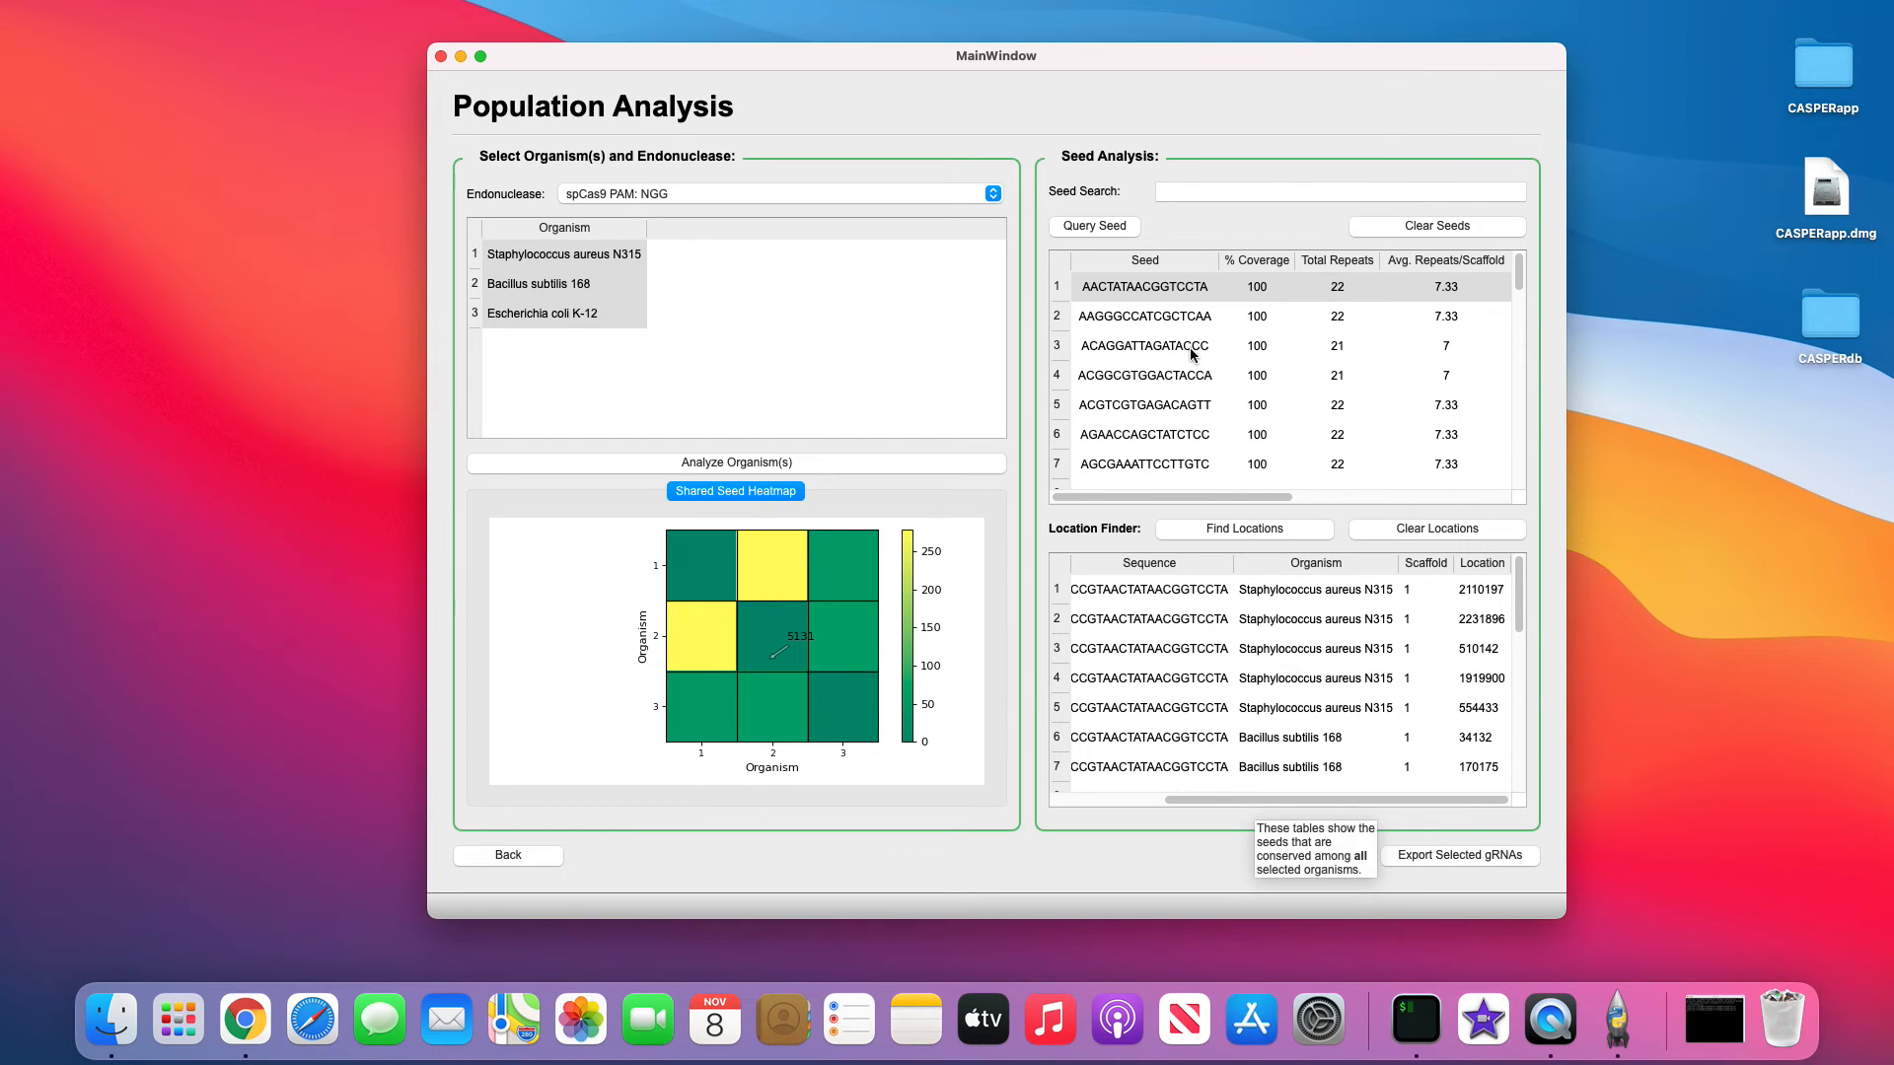
Step: Select the first seven shared seeds and view the CSV export options for them, closing the dialog without exporting
mouse_move(1156, 308)
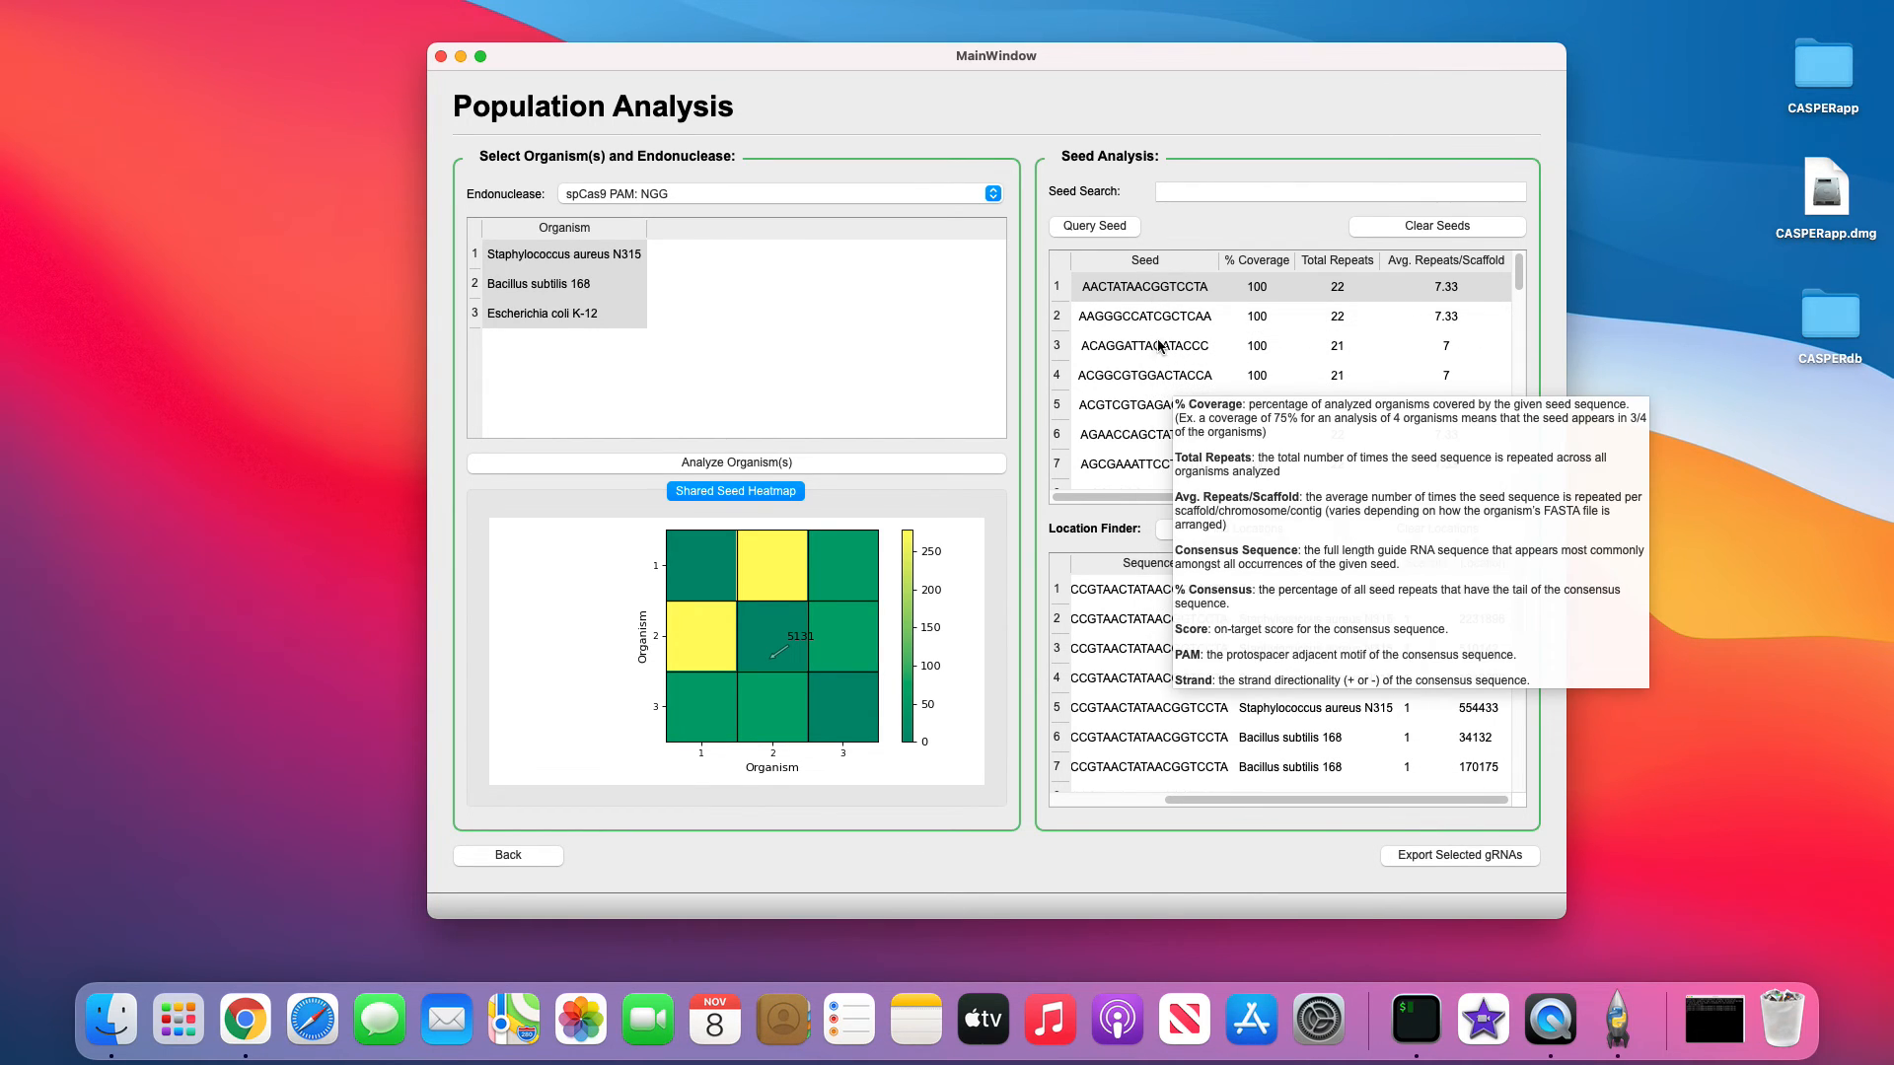
drag(1276, 495, 1088, 465)
click(1144, 289)
drag(1159, 286, 1202, 499)
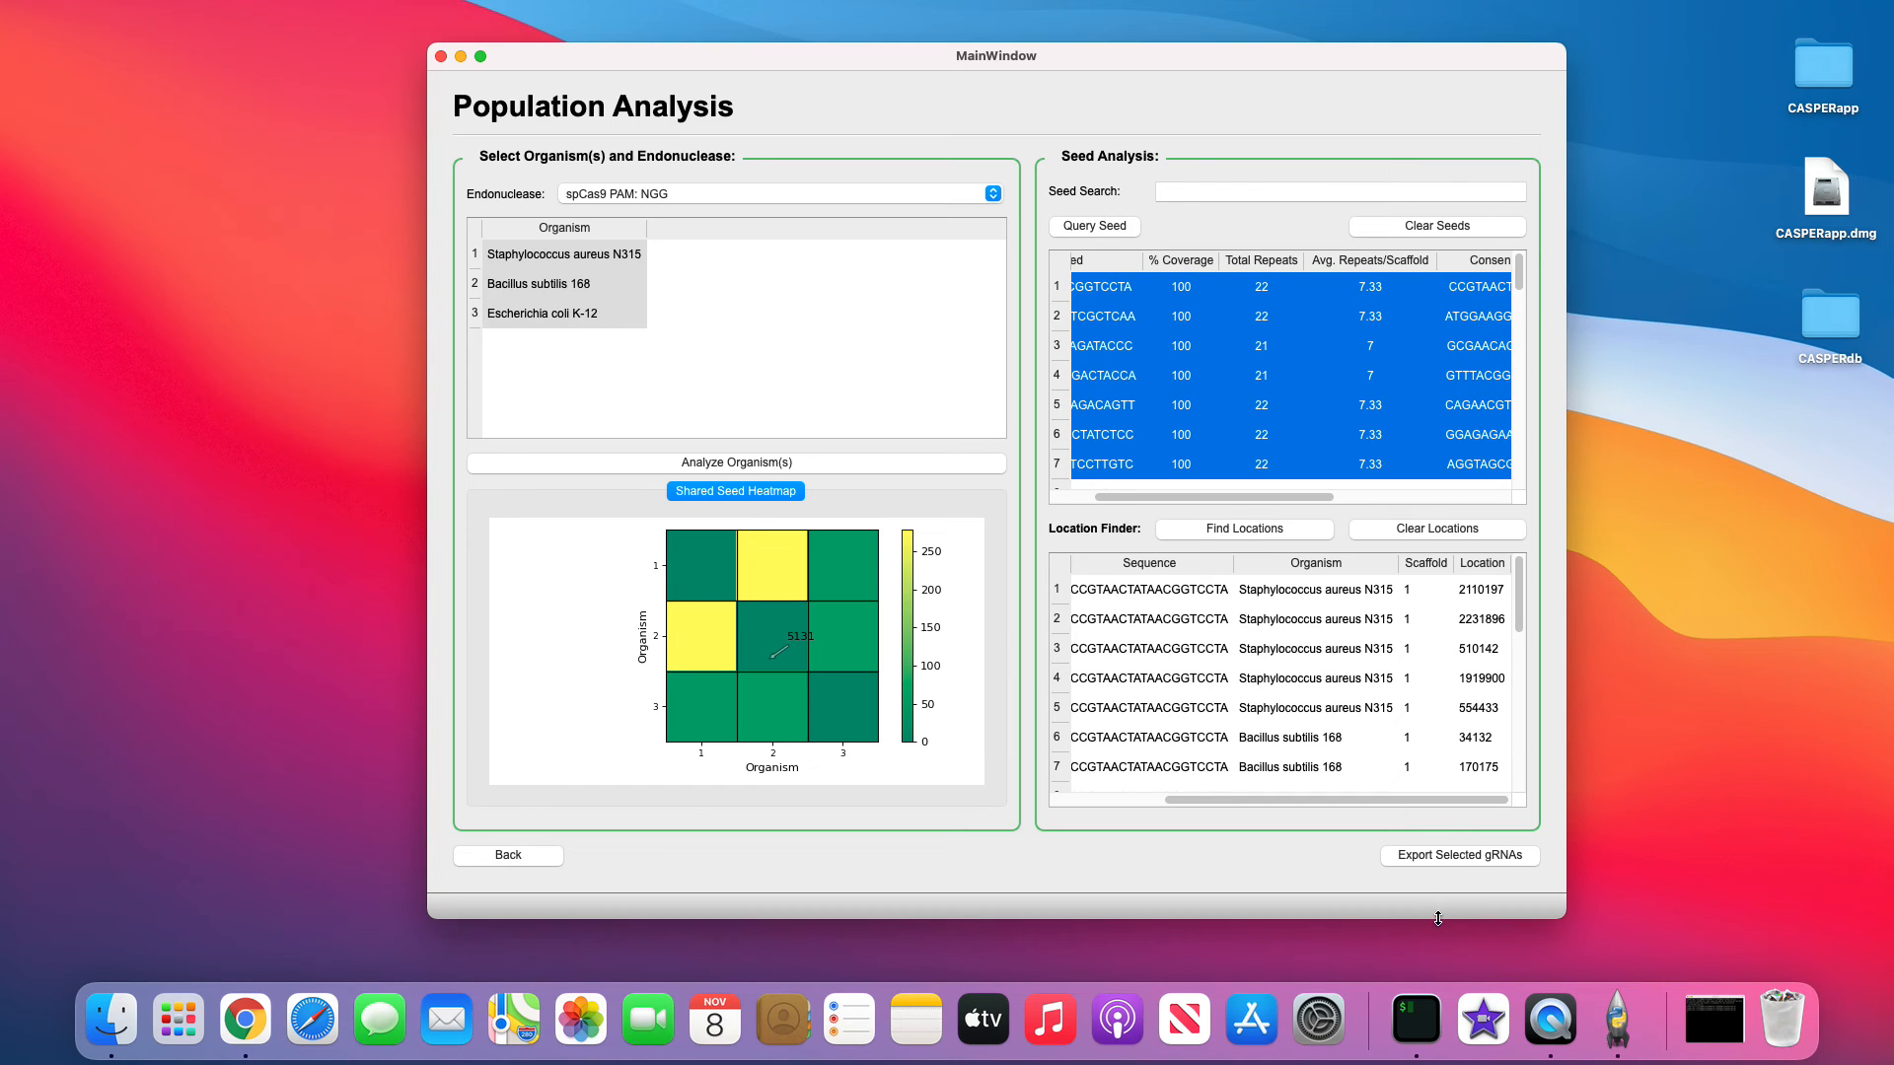
click(1456, 855)
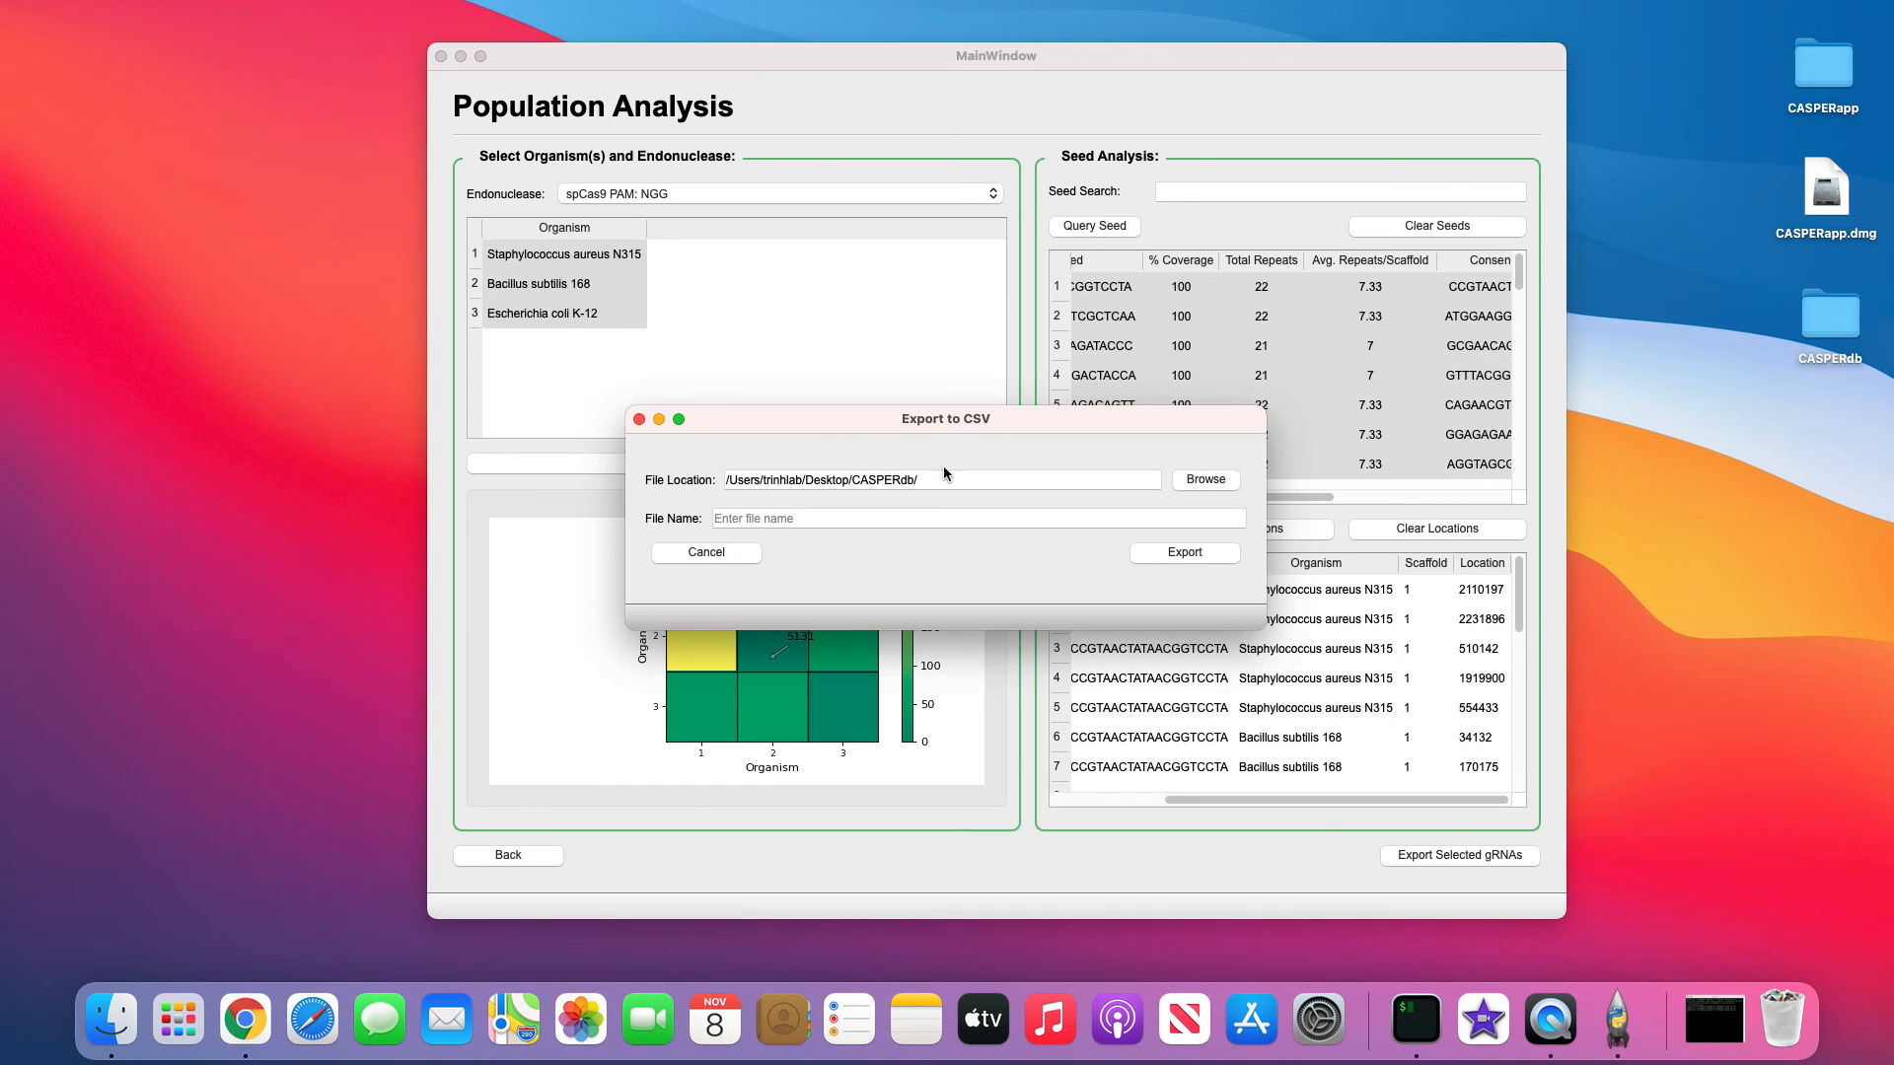
click(639, 421)
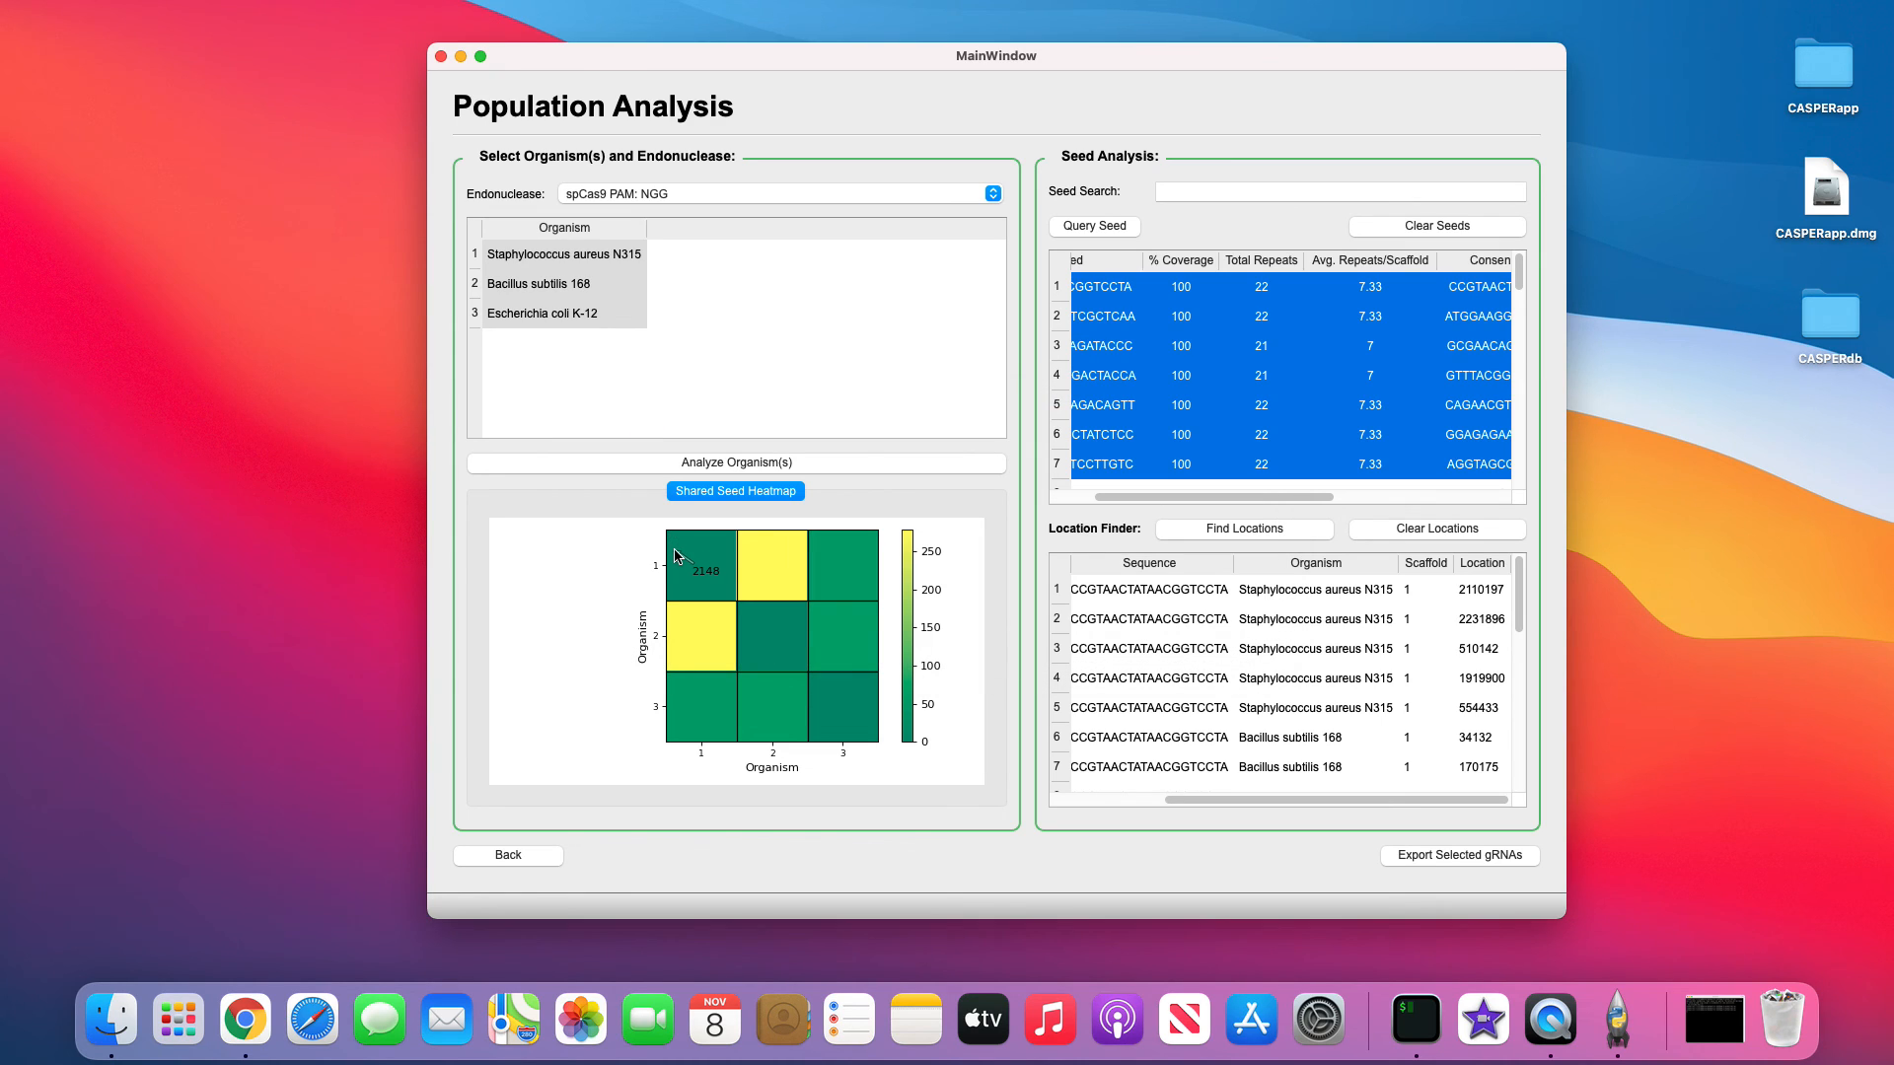